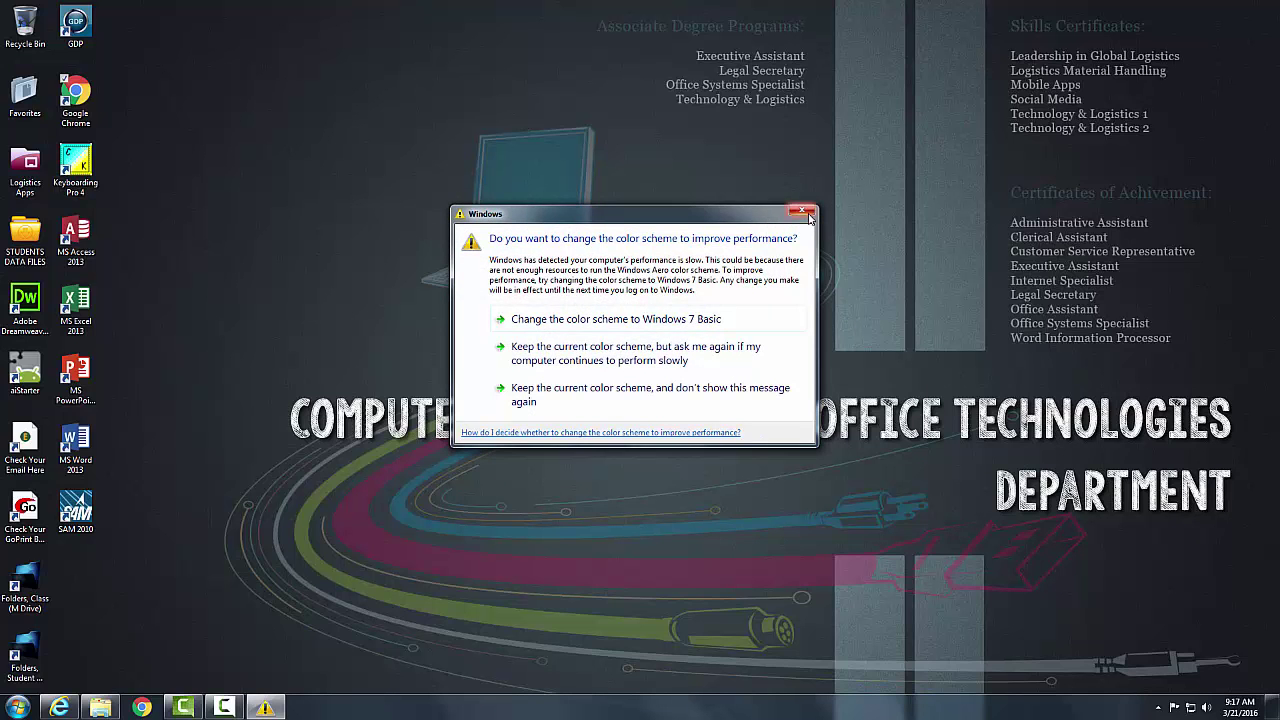
Close the Windows colour-scheme performance warning to reveal the desktop
click(808, 216)
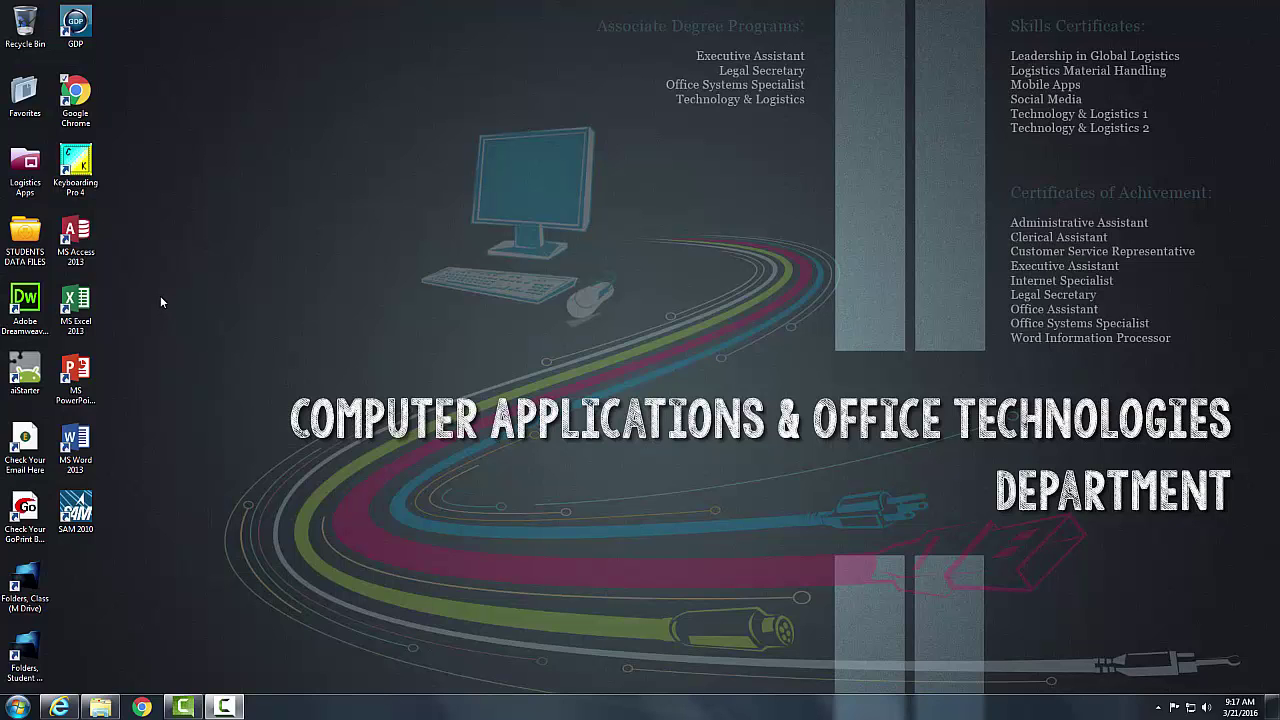
Launch Chrome, maximize the window, and load elac.edu
click(85, 106)
double_click(85, 106)
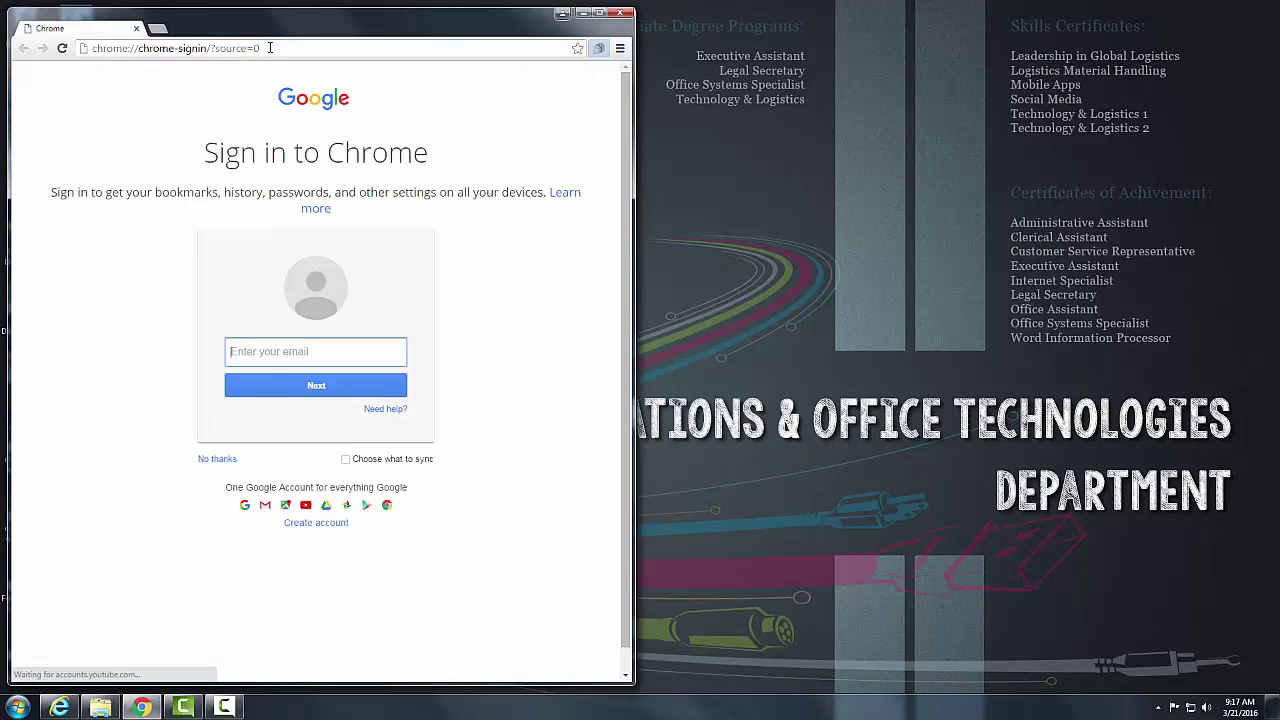
drag(300, 25, 396, 2)
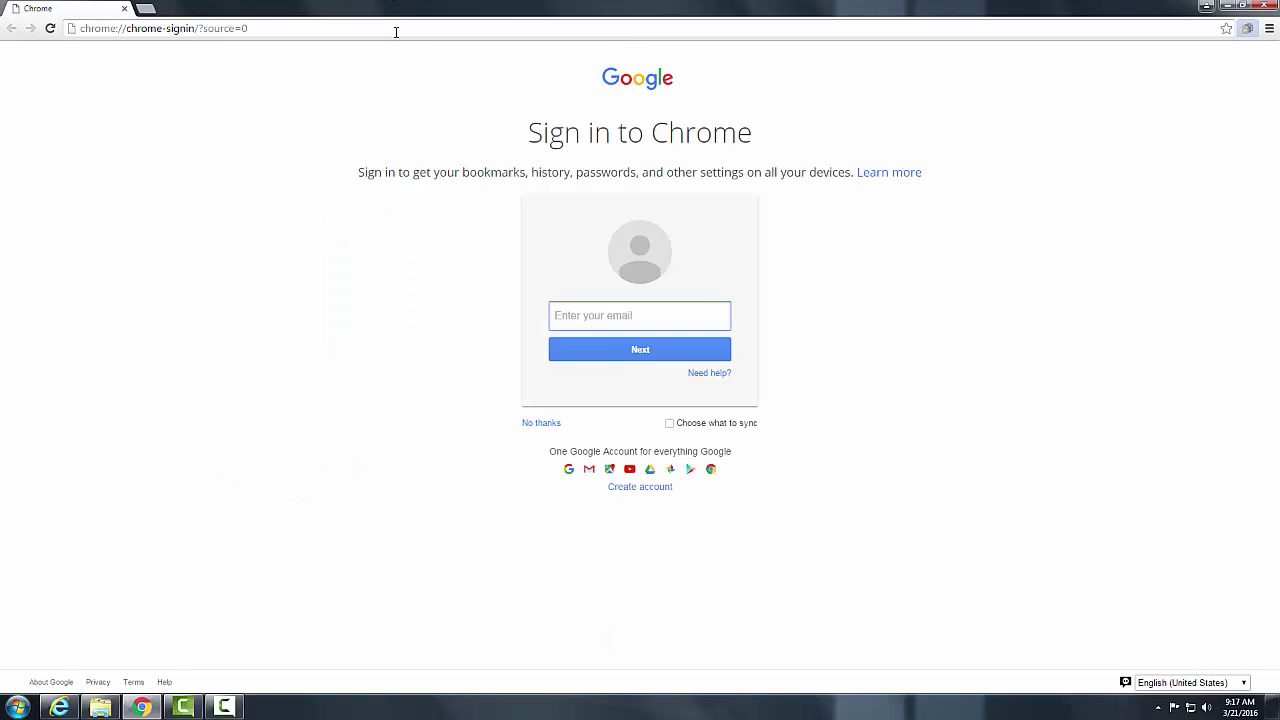
click(396, 31)
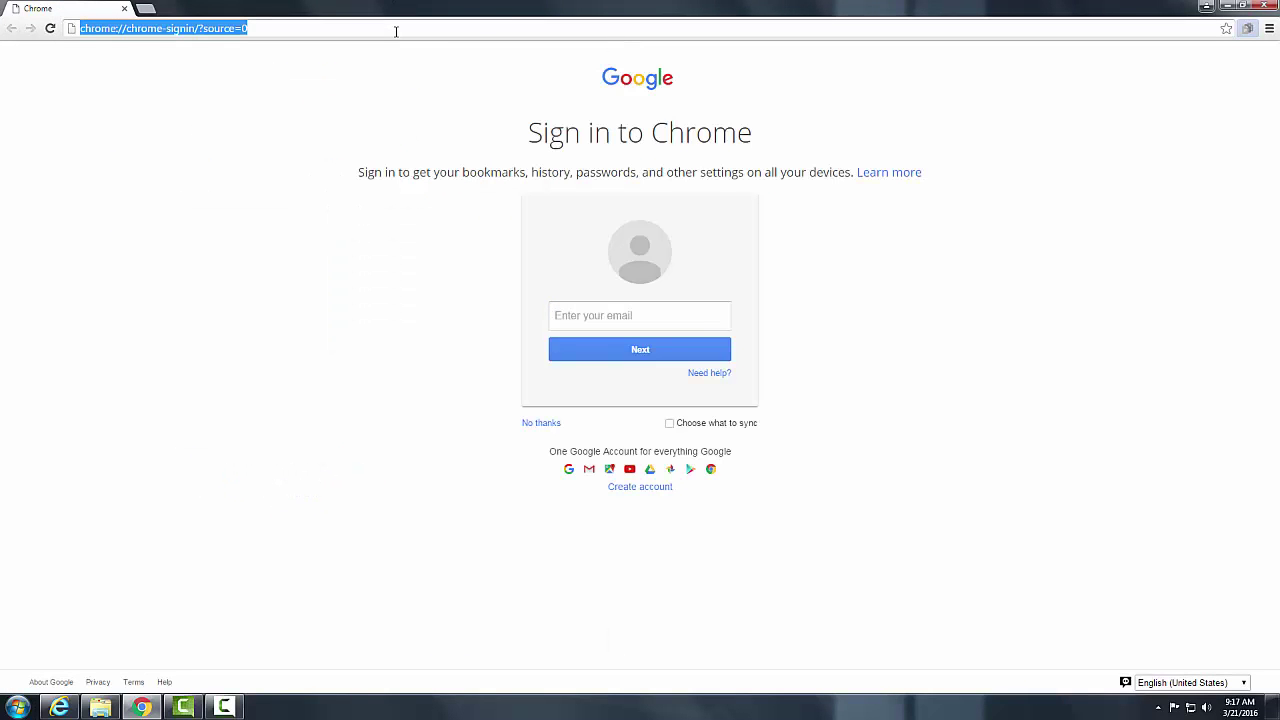
text(elac)
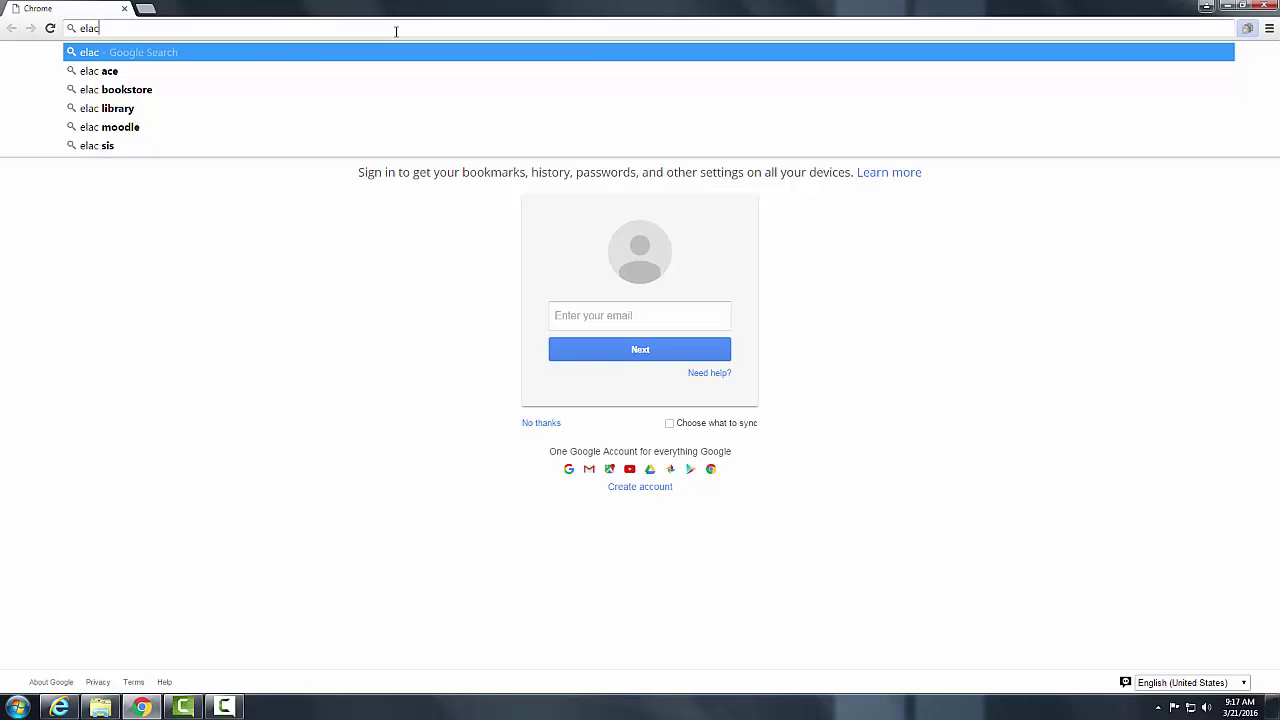
text(.edu)
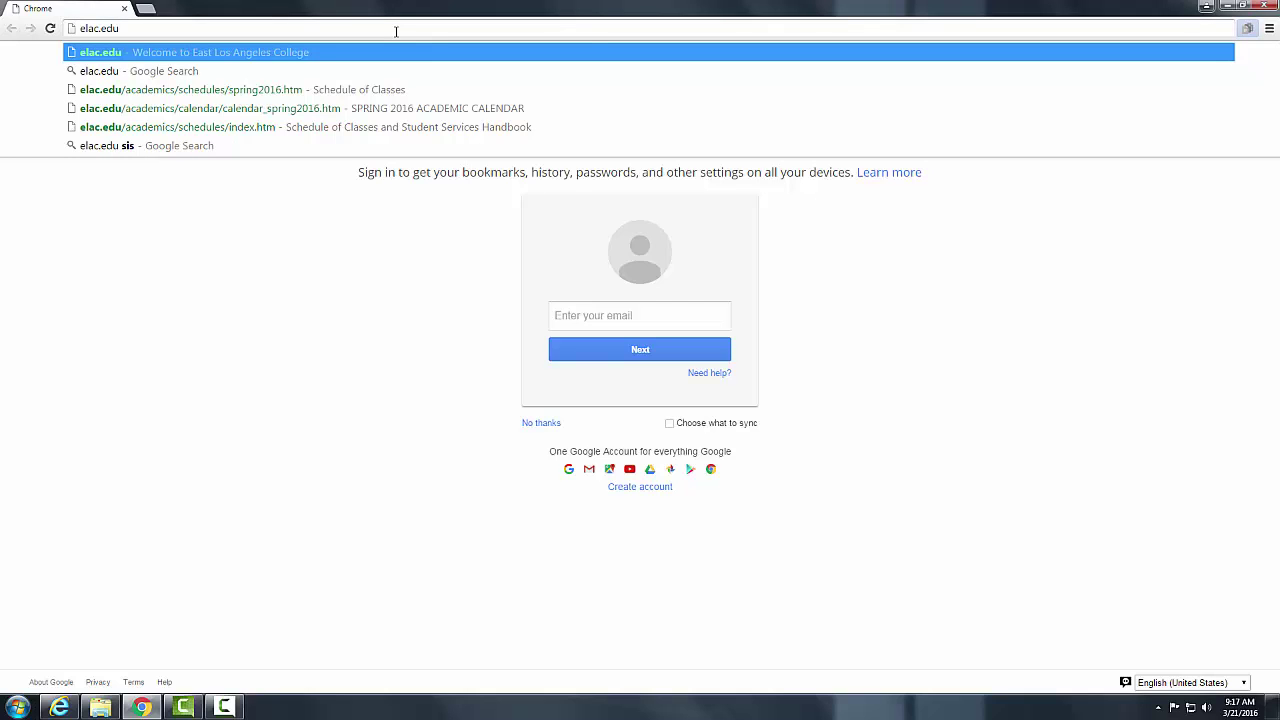
key(Return)
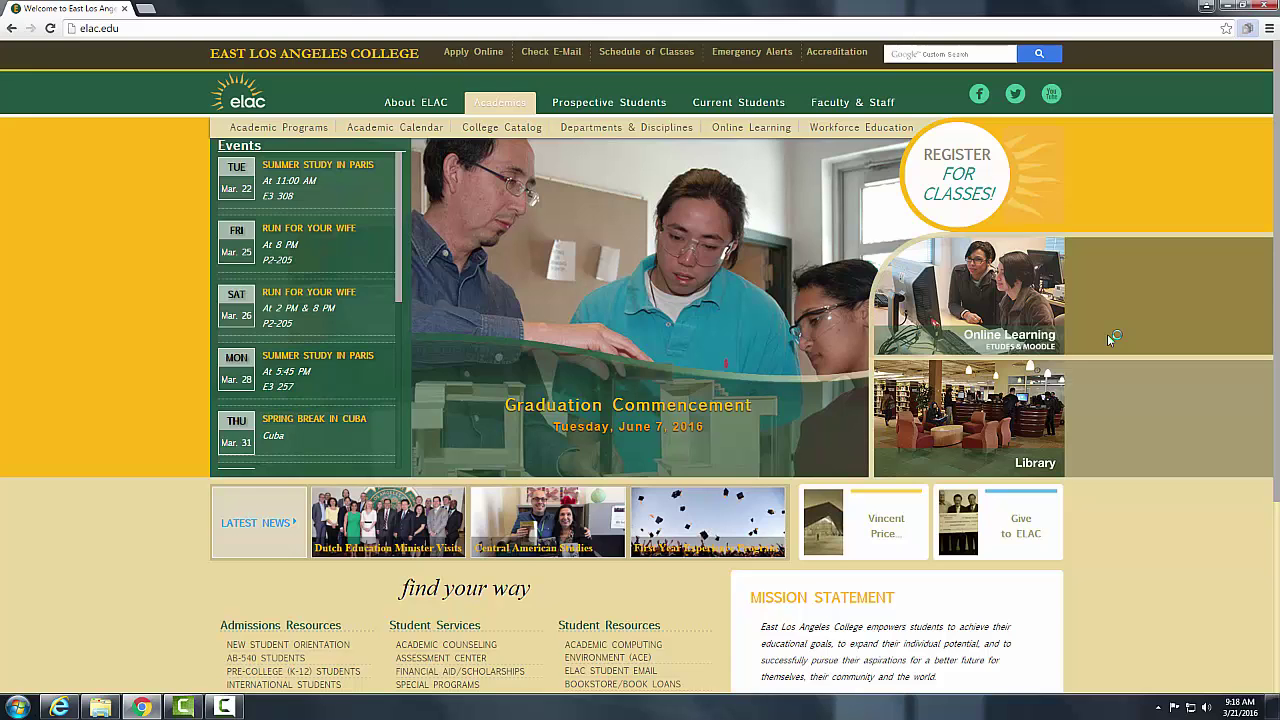
Go to Schedule of Classes, then open Register for Classes sign-on in a new tab
mouse_move(572, 90)
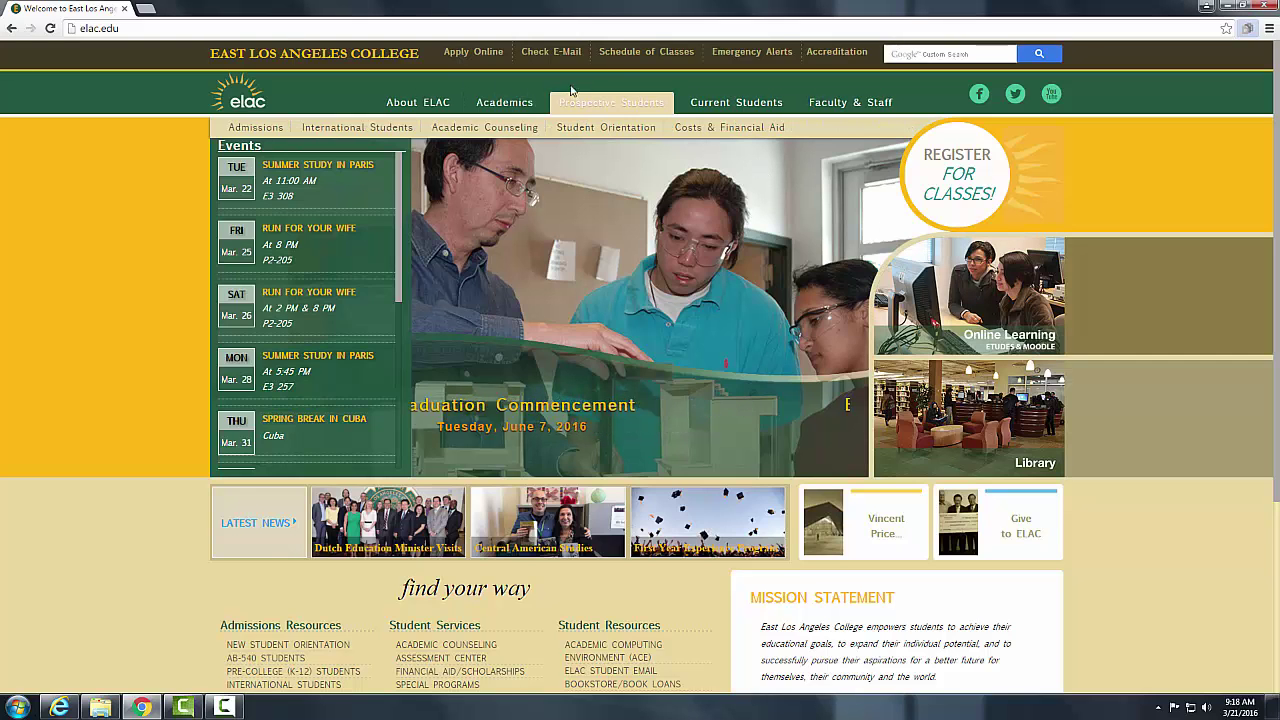
click(643, 54)
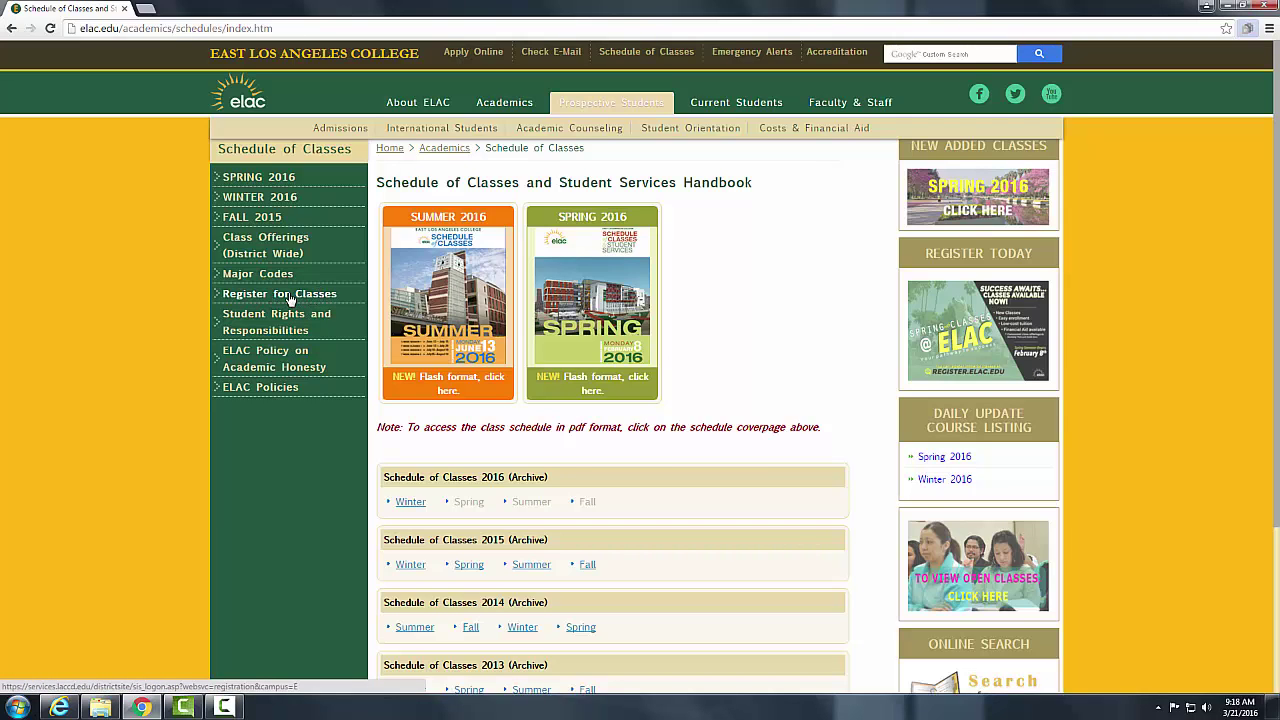
click(289, 297)
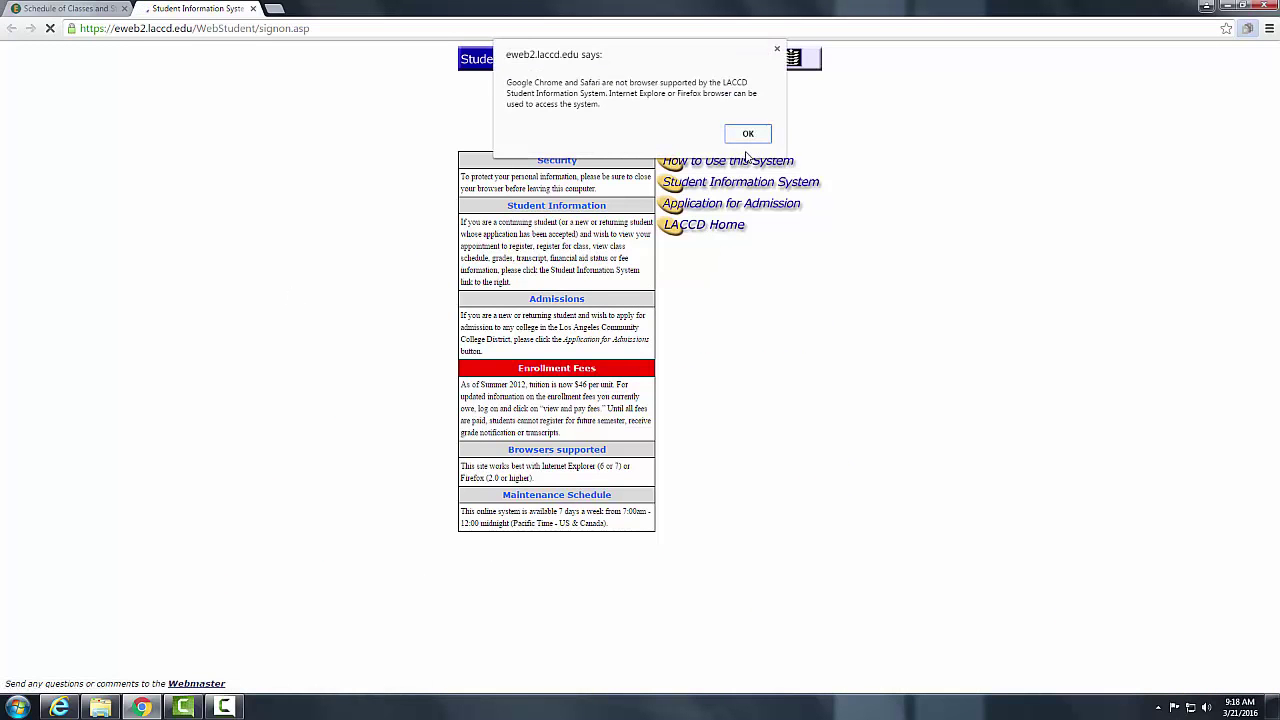
Accept the unsupported-browser alert with OK
click(748, 135)
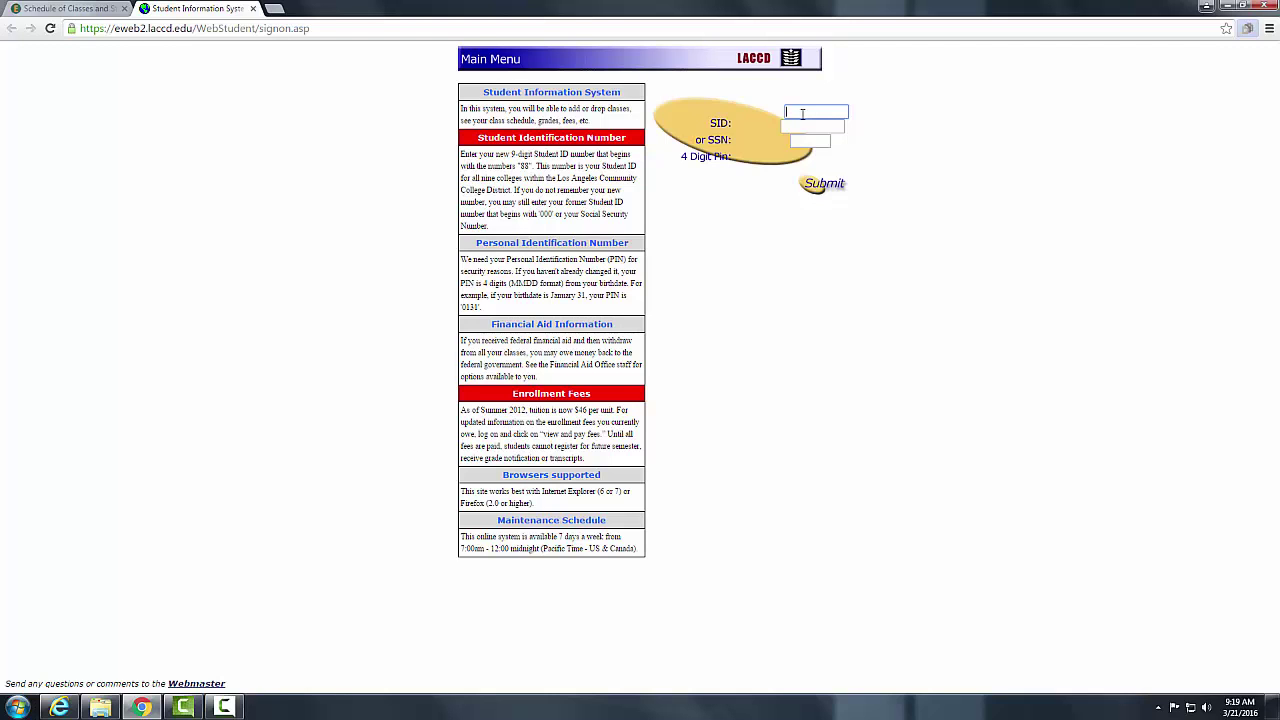
Enter the student ID and 4-digit PIN, then submit the sign-on form
click(805, 209)
click(810, 141)
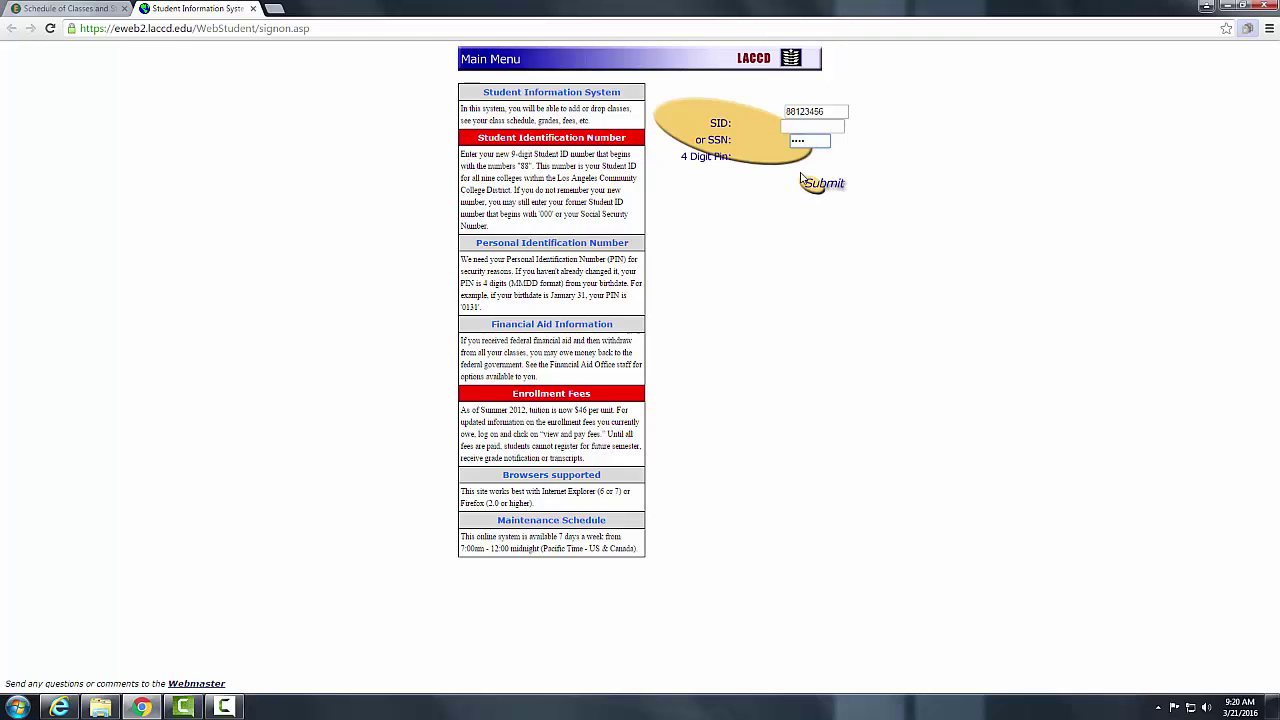
click(815, 182)
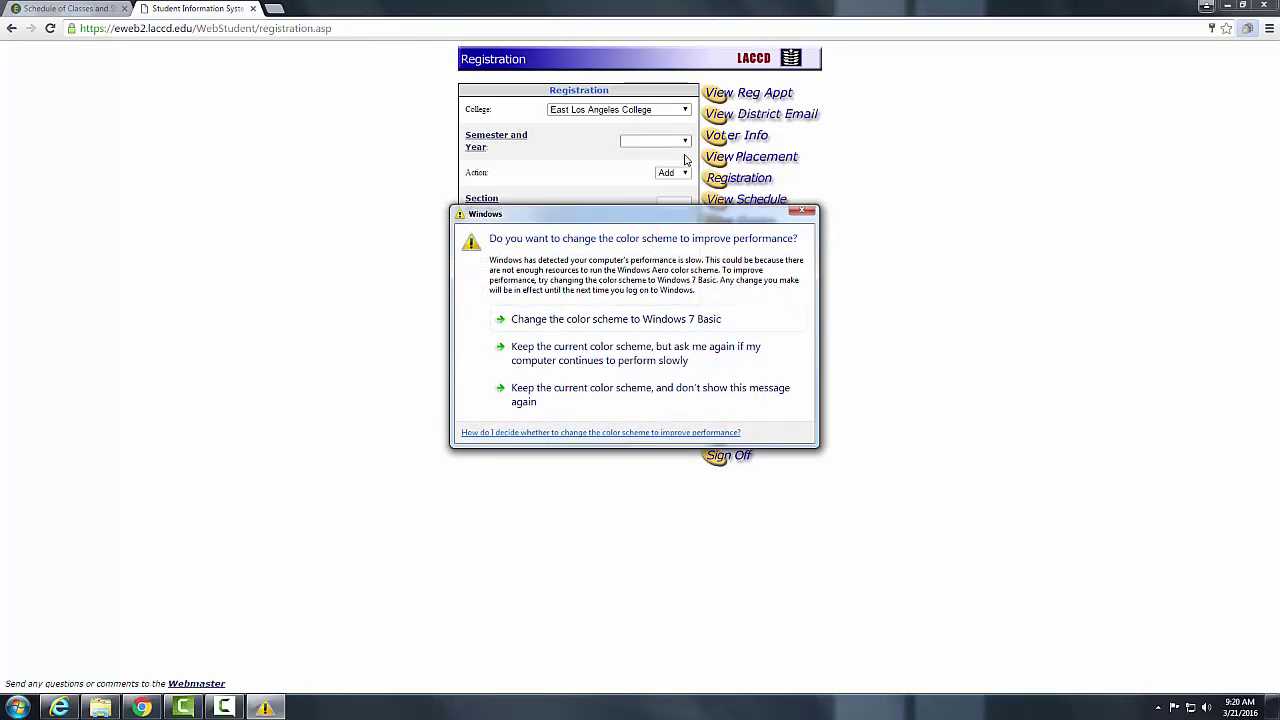
Close the colour-scheme warning and go to the View Subject page
click(802, 214)
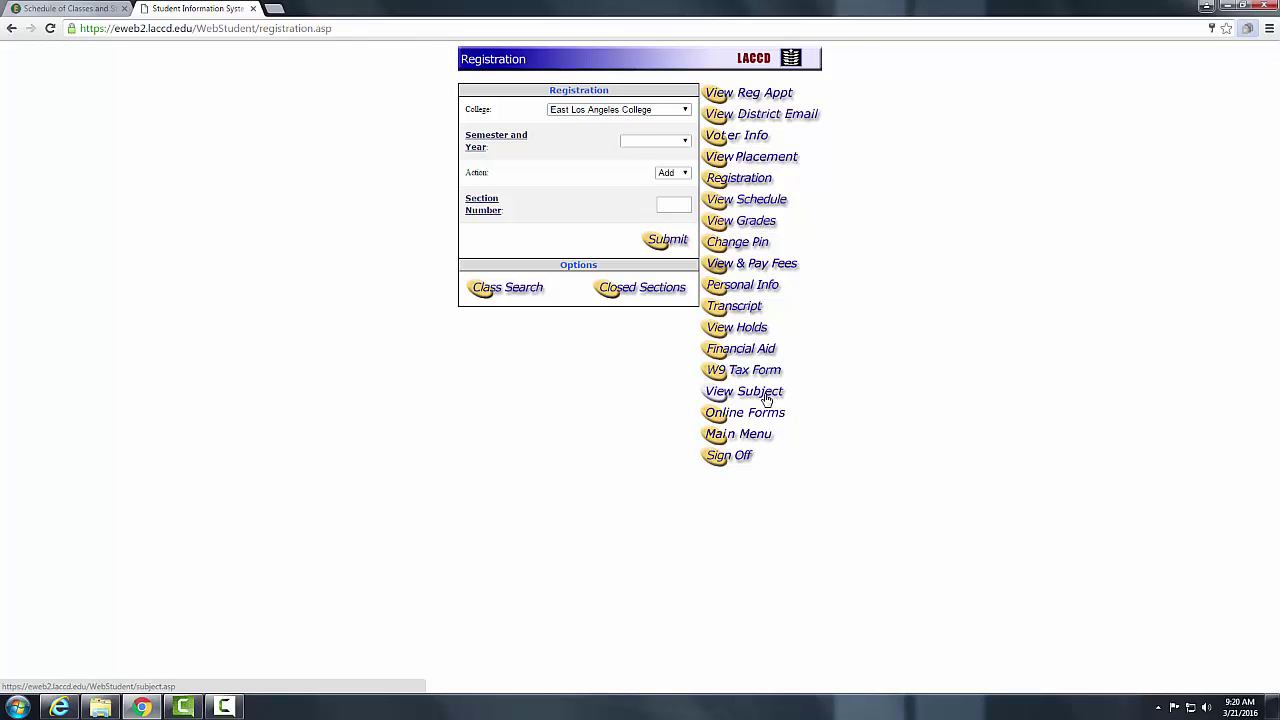
click(766, 398)
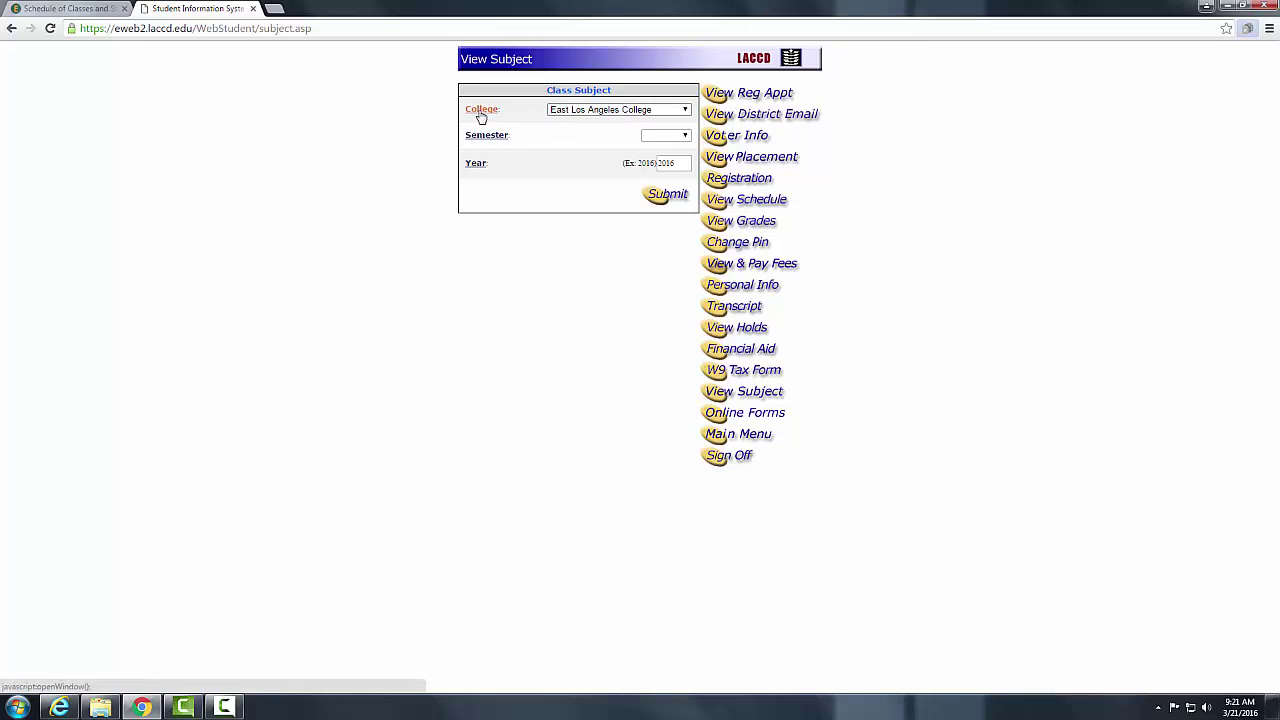
Choose East Los Angeles College, Spring semester, year 2016, and submit
click(684, 111)
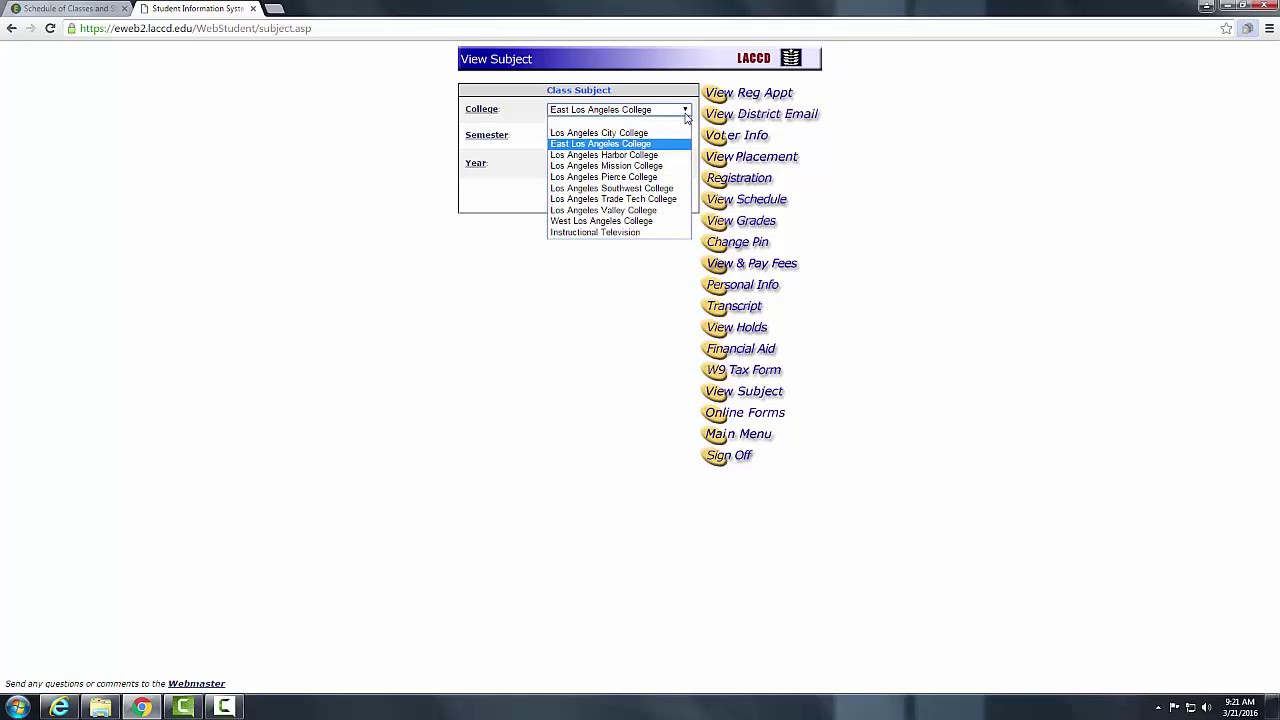
click(637, 144)
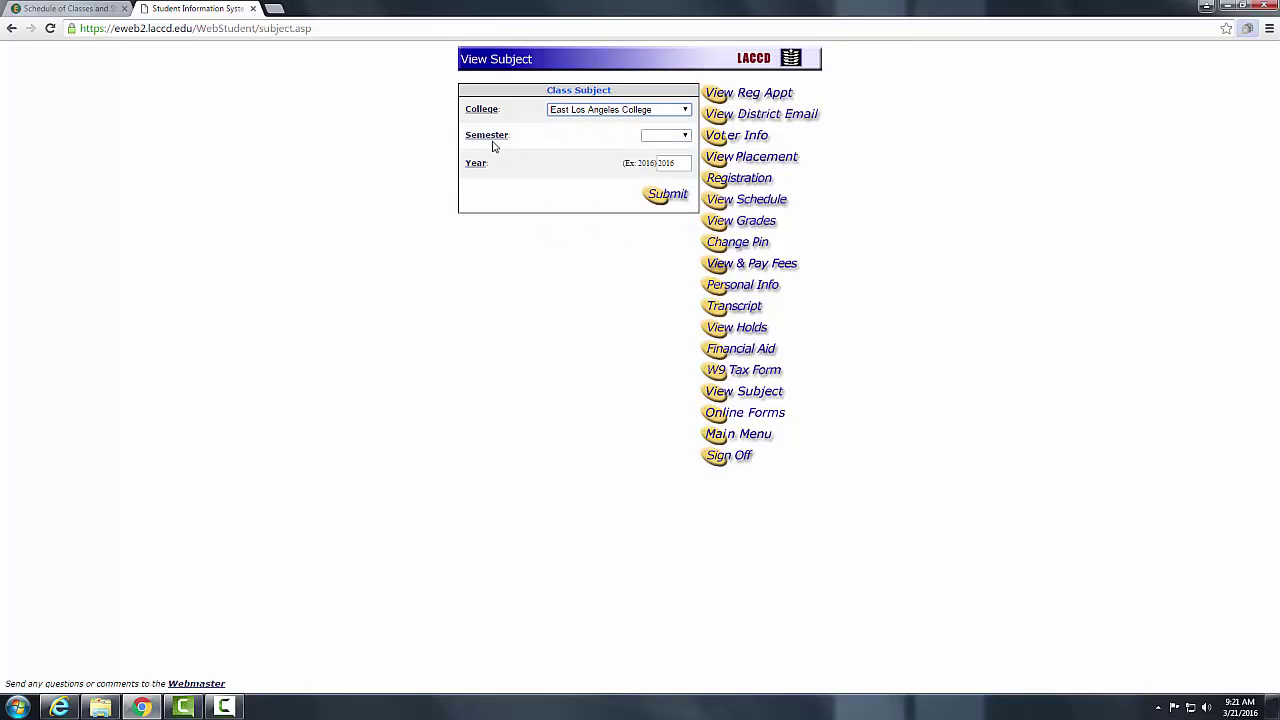
click(686, 137)
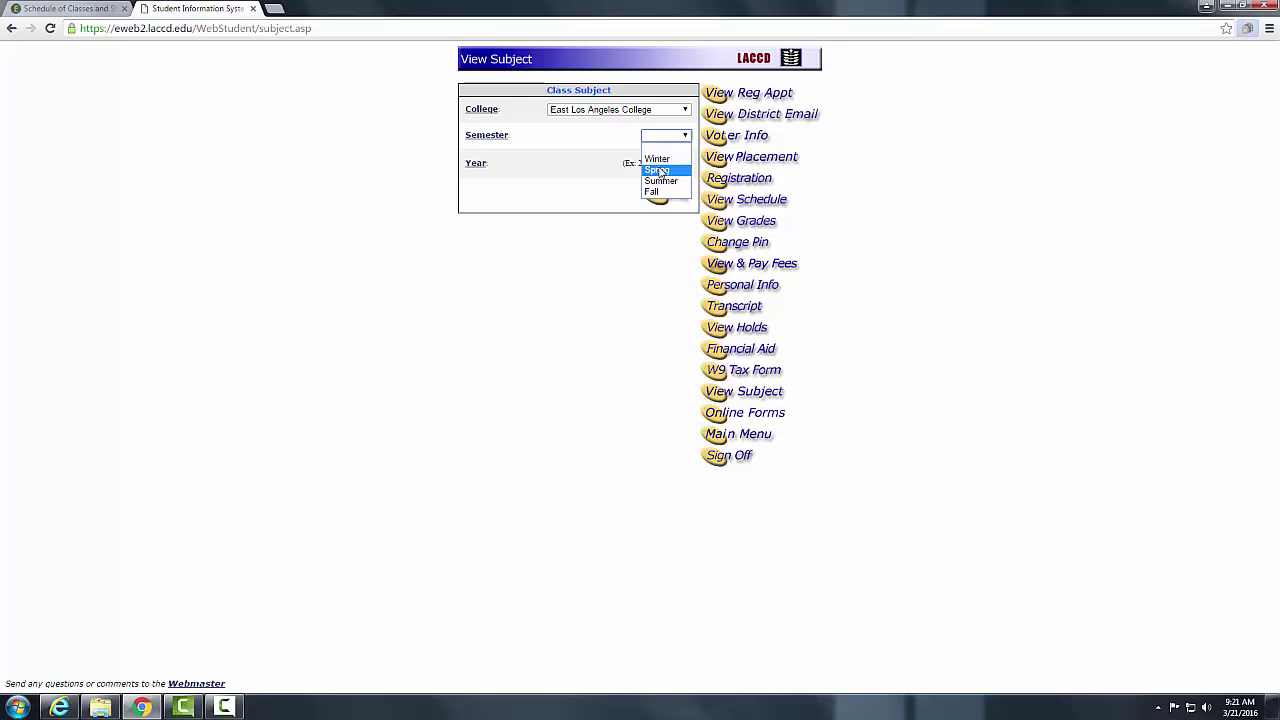
click(660, 171)
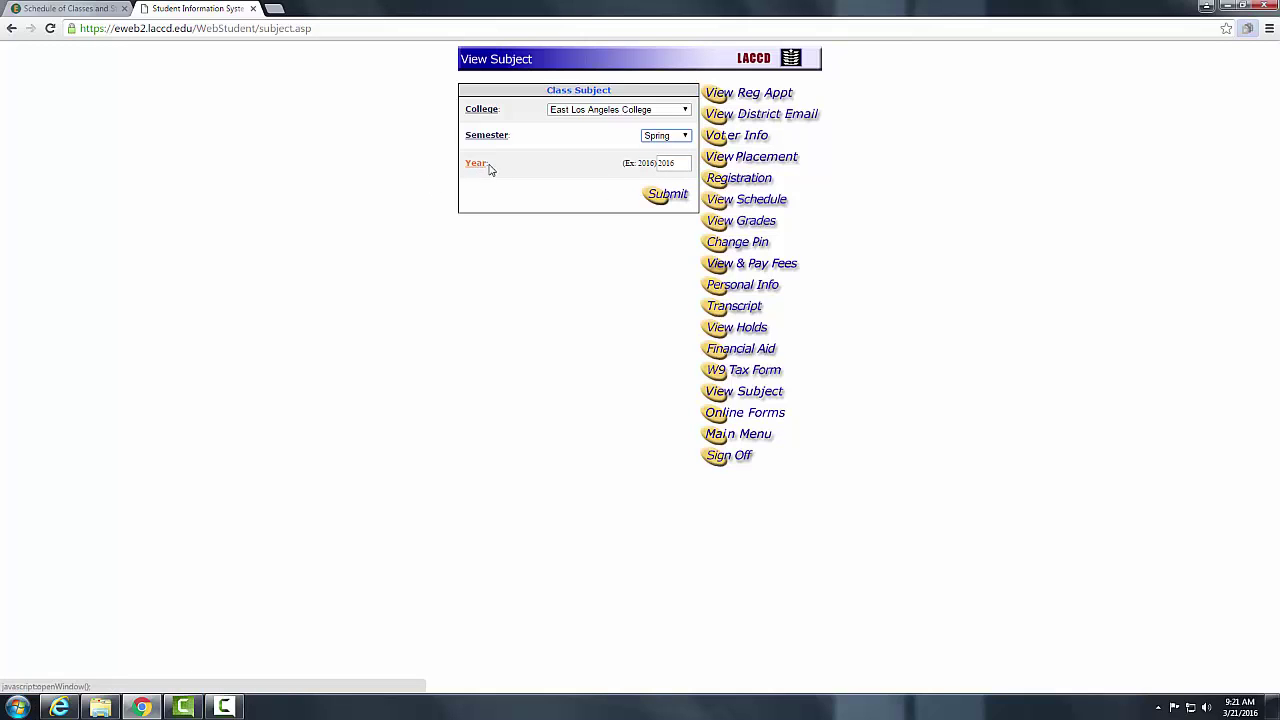
click(672, 163)
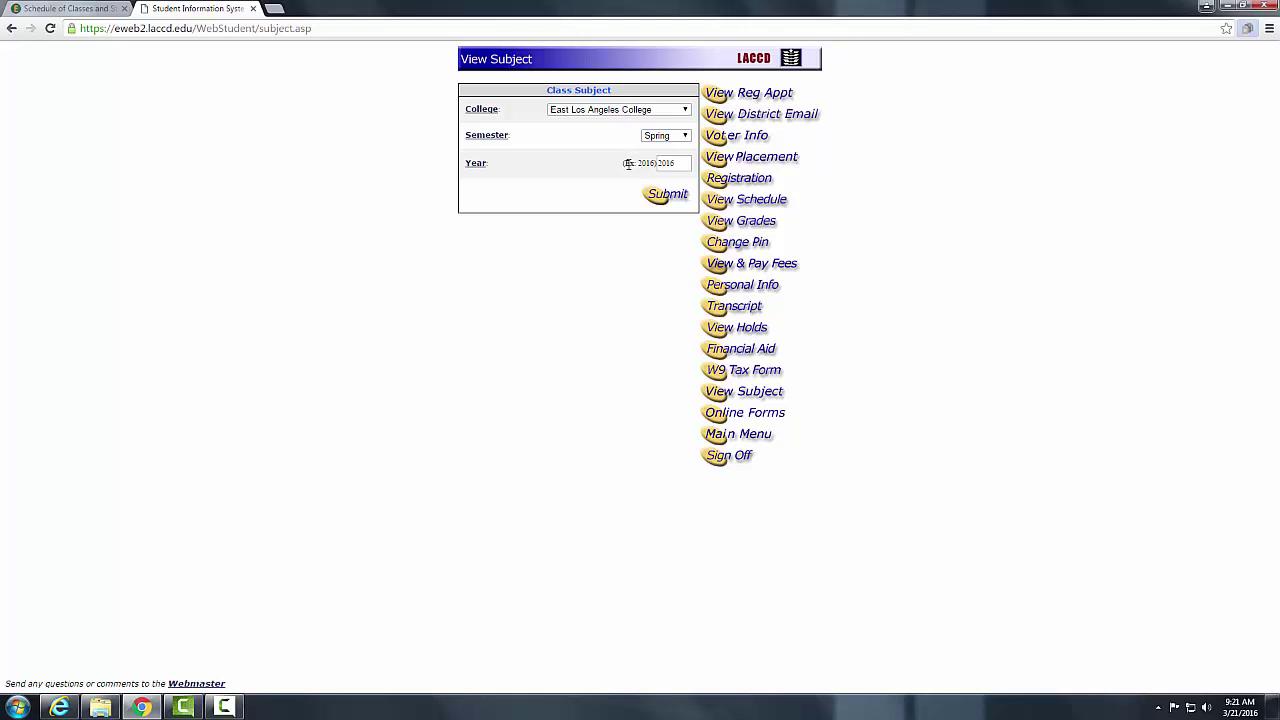
mouse_move(625, 164)
mouse_down()
mouse_move(656, 164)
mouse_move(630, 164)
mouse_up()
click(656, 164)
click(688, 167)
key(BackSpace)
click(668, 200)
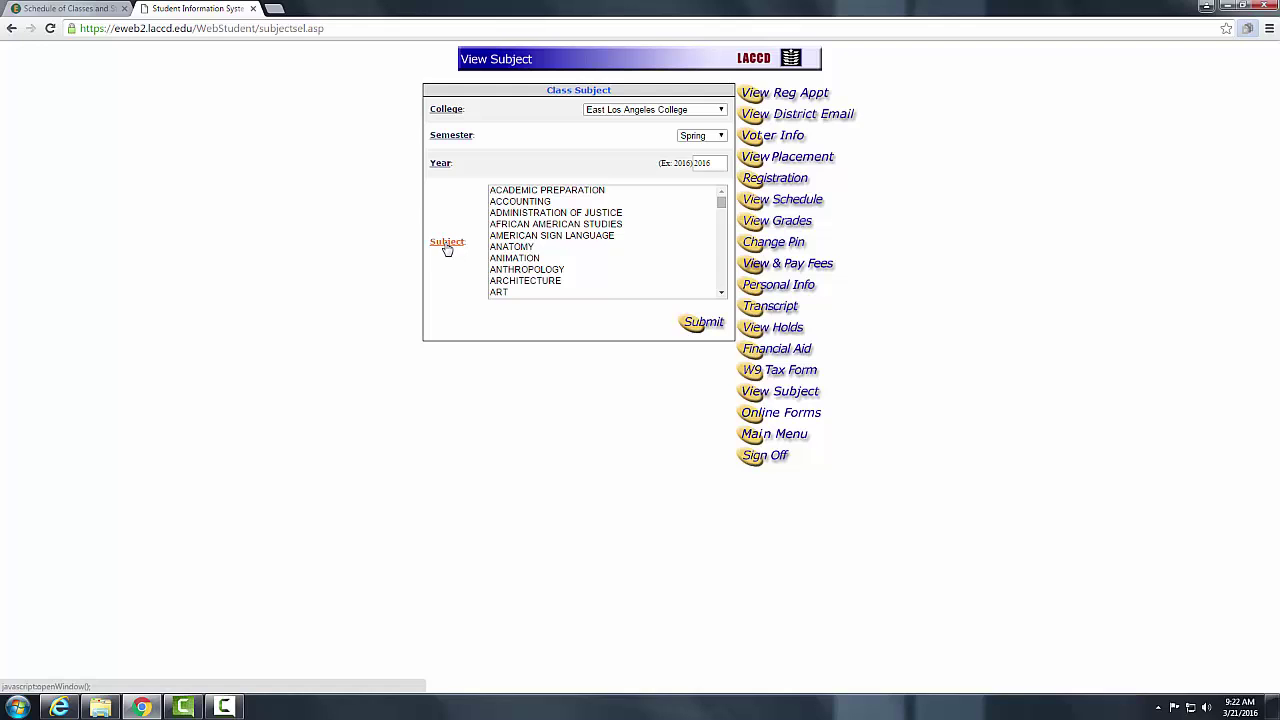
Scroll past ANATOMY and ART in the Subject list and select LOGISTICS
click(554, 202)
click(558, 190)
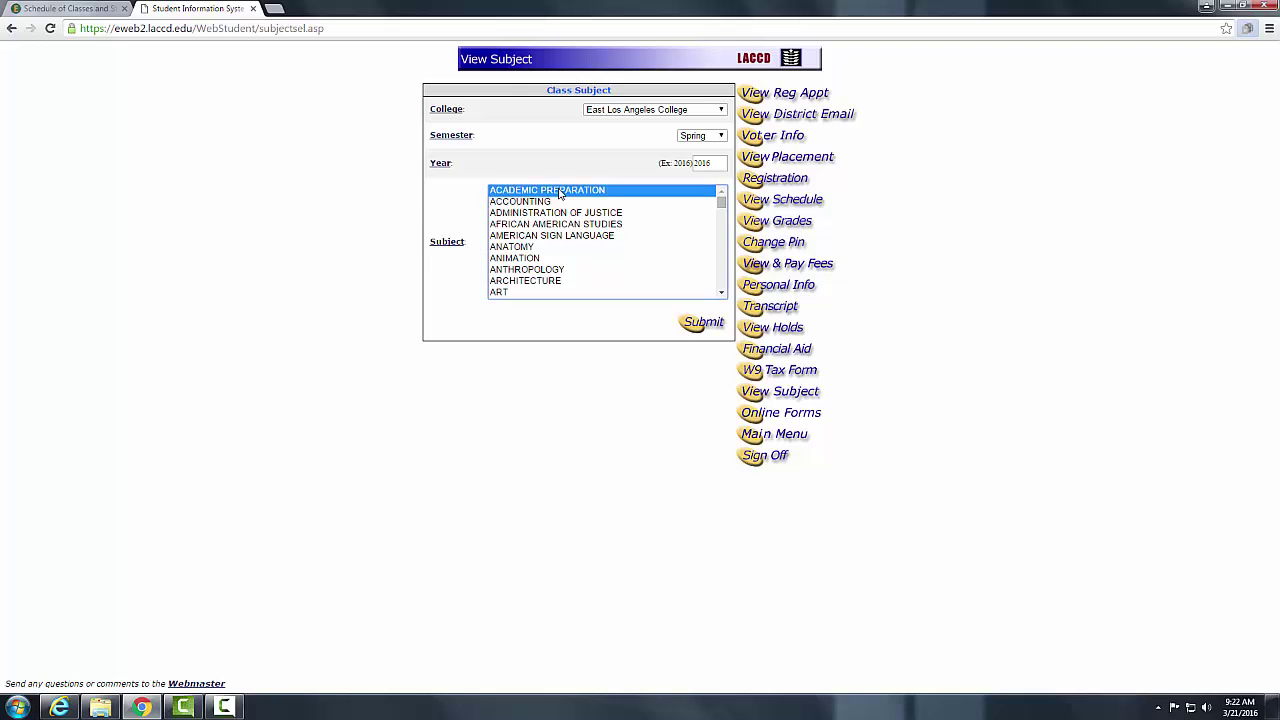
click(561, 213)
click(562, 224)
click(560, 236)
click(558, 247)
scroll(550, 255, down, 10)
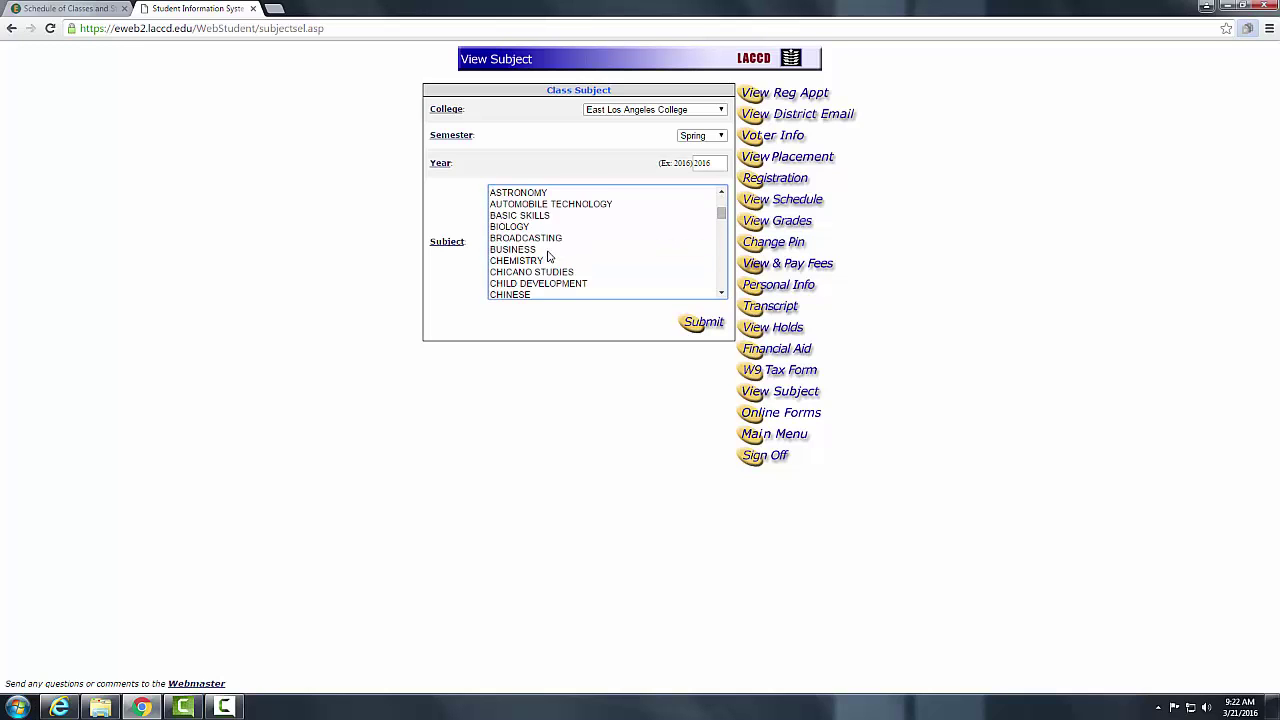
scroll(548, 257, down, 8)
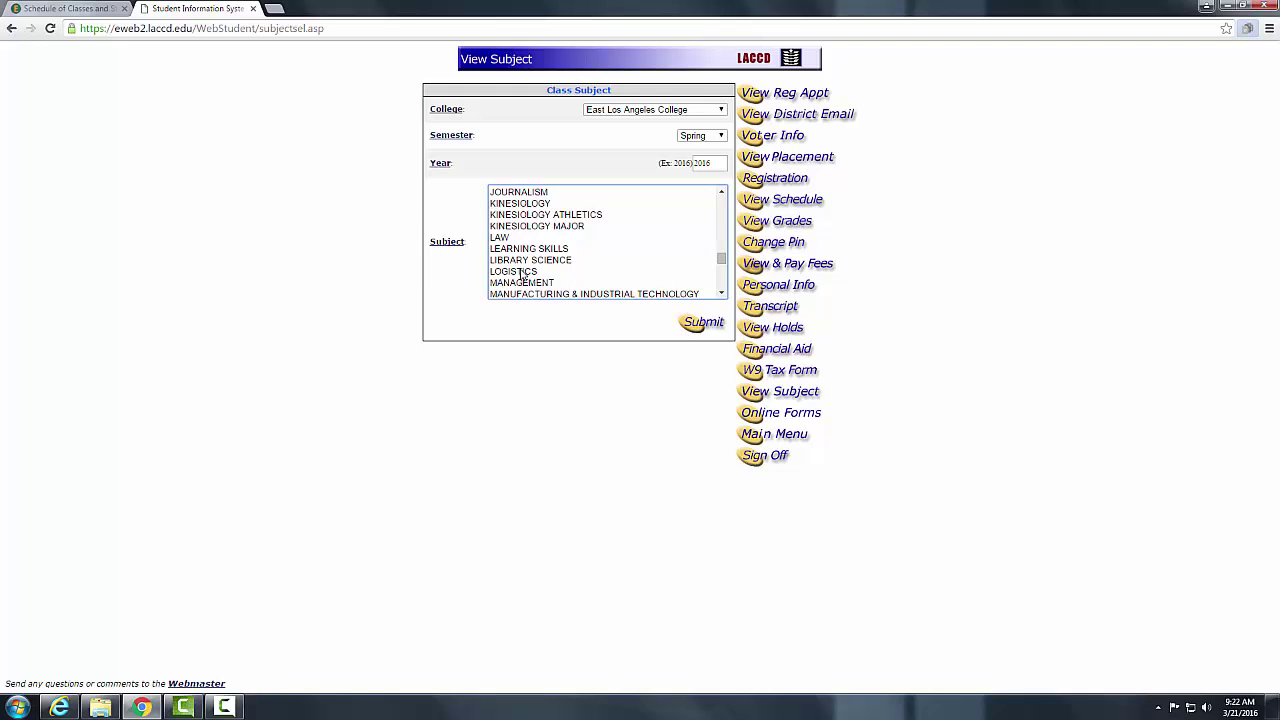
click(521, 273)
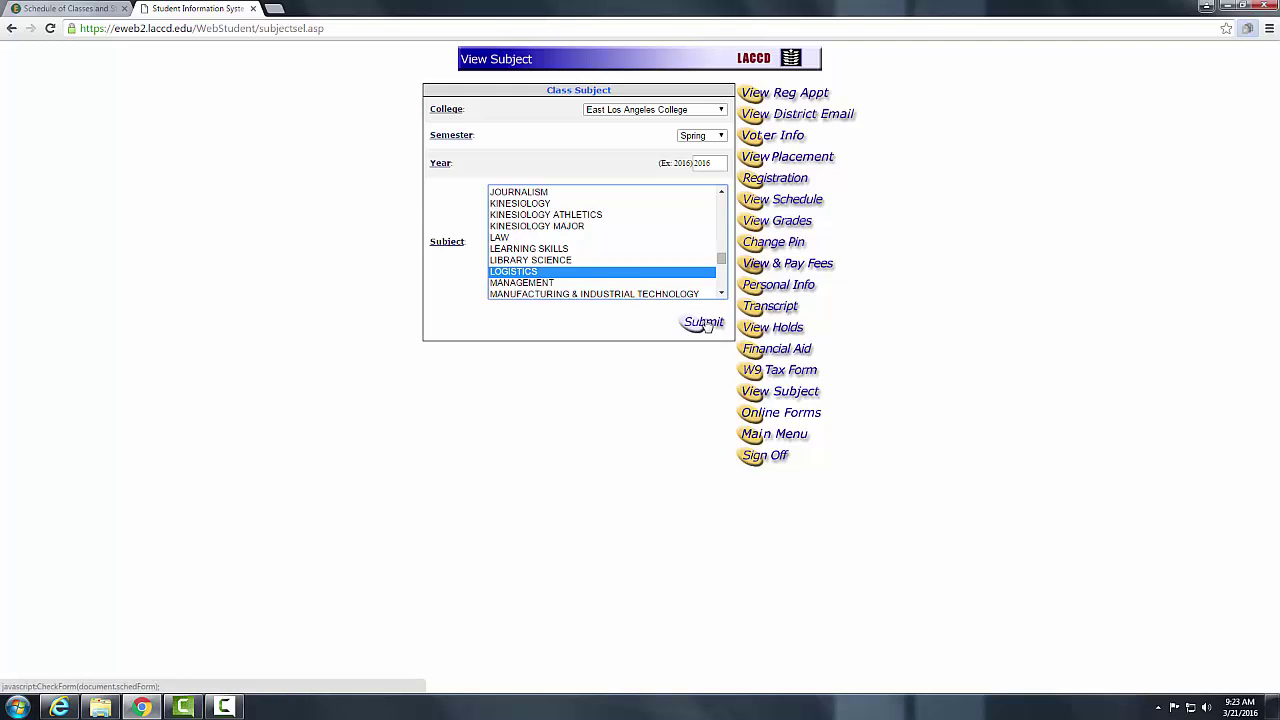
Submit LOGISTICS to list open sections 101–106, then highlight start dates like 2/8/16
click(704, 323)
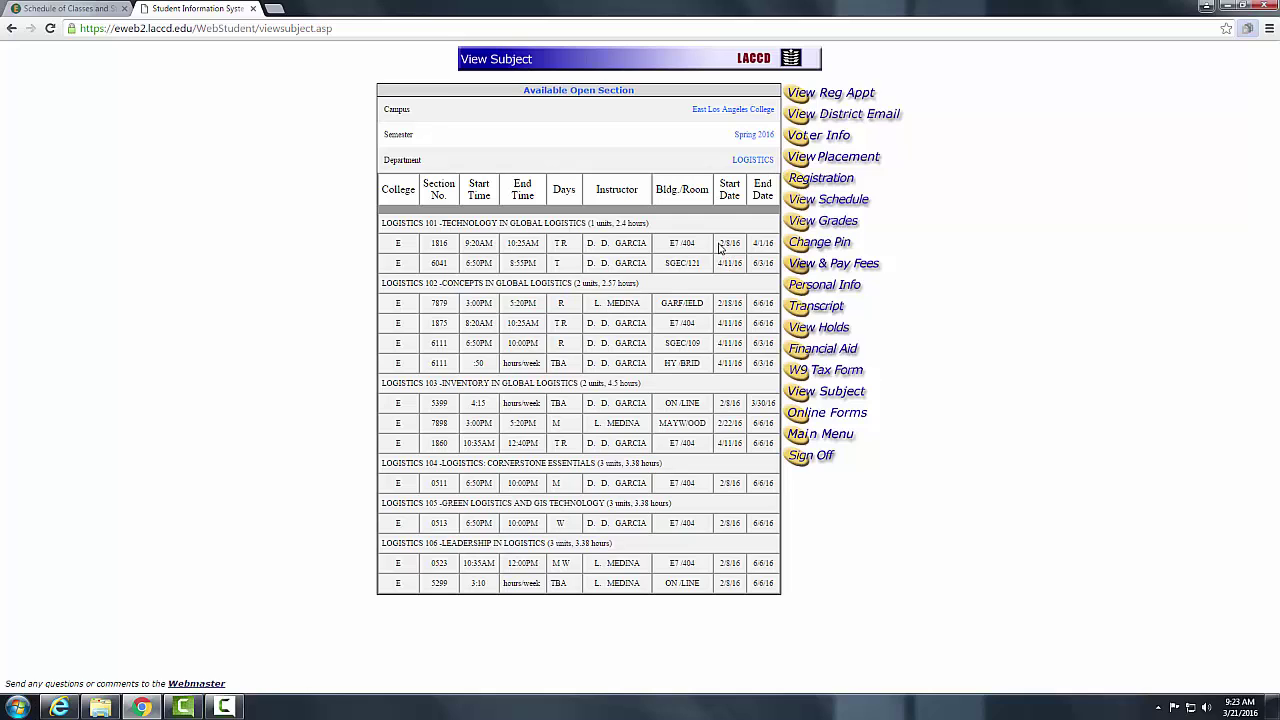
drag(720, 246, 752, 248)
click(752, 246)
drag(720, 262, 752, 248)
click(746, 252)
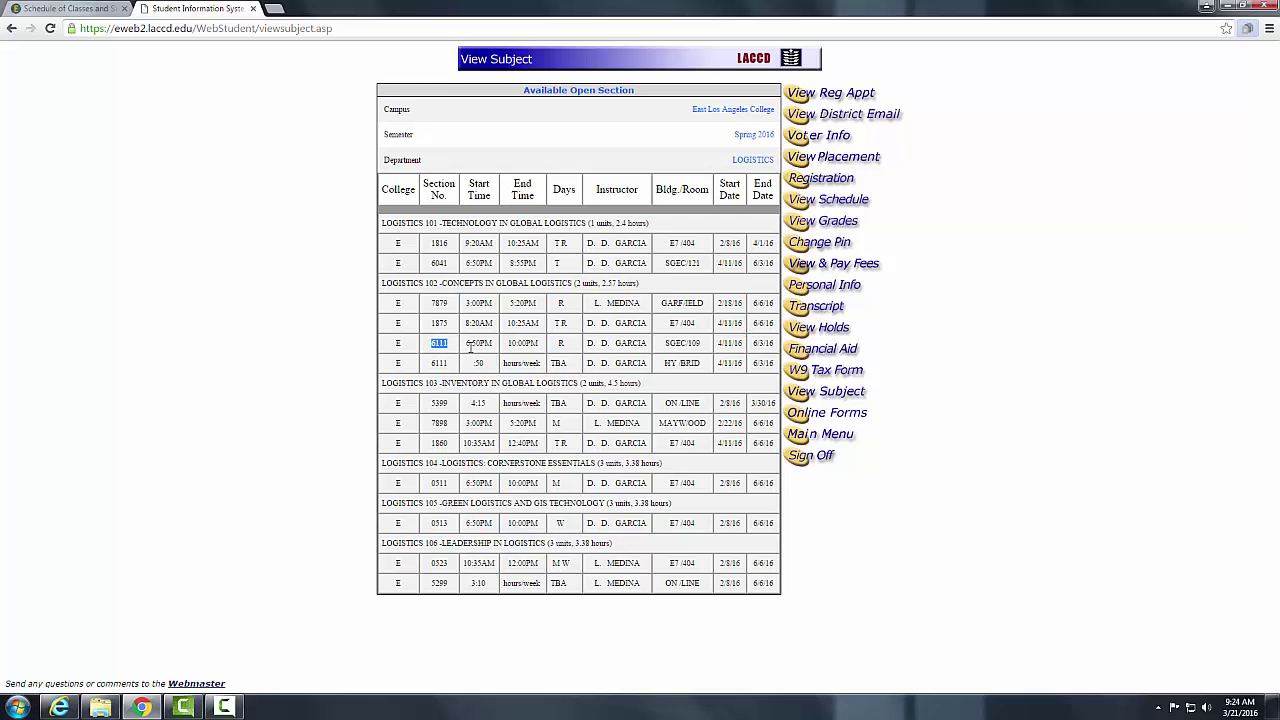
Highlight the SGEC/109, HY BRID and ON LINE room entries in the open-sections list
drag(669, 345, 705, 345)
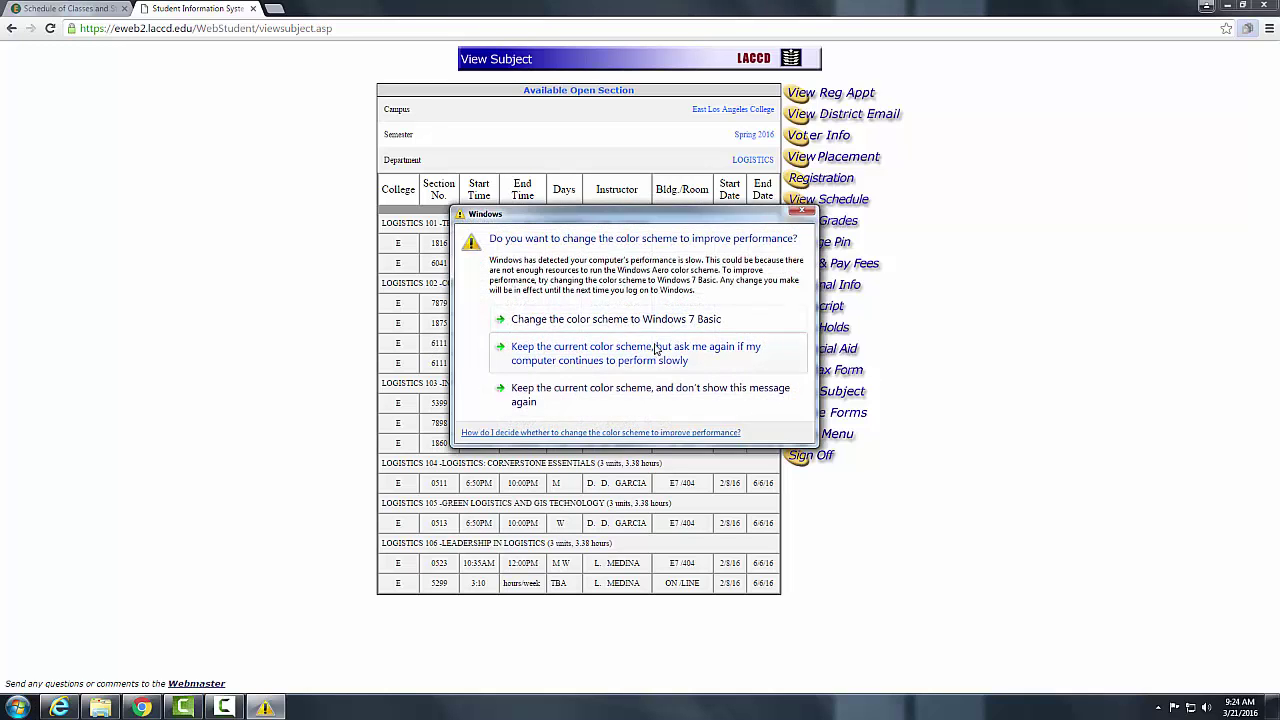
click(802, 213)
mouse_move(662, 343)
mouse_down()
mouse_move(720, 346)
mouse_move(664, 347)
mouse_up()
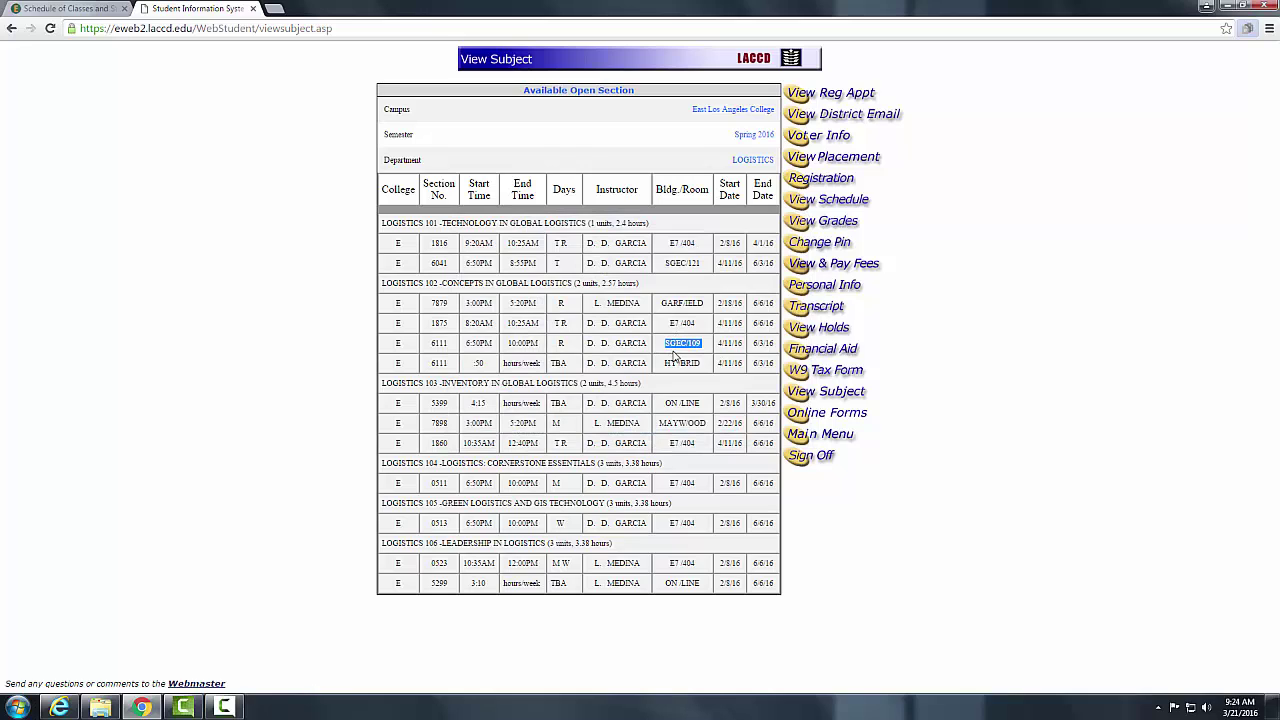
drag(670, 363, 698, 366)
click(679, 342)
drag(665, 403, 700, 402)
click(686, 401)
Select section number 5399, then clear the selection
drag(434, 403, 446, 403)
click(442, 404)
click(433, 443)
click(449, 447)
Select LOGISTICS 103 section number 1860 and copy it
double_click(450, 446)
right_click(445, 444)
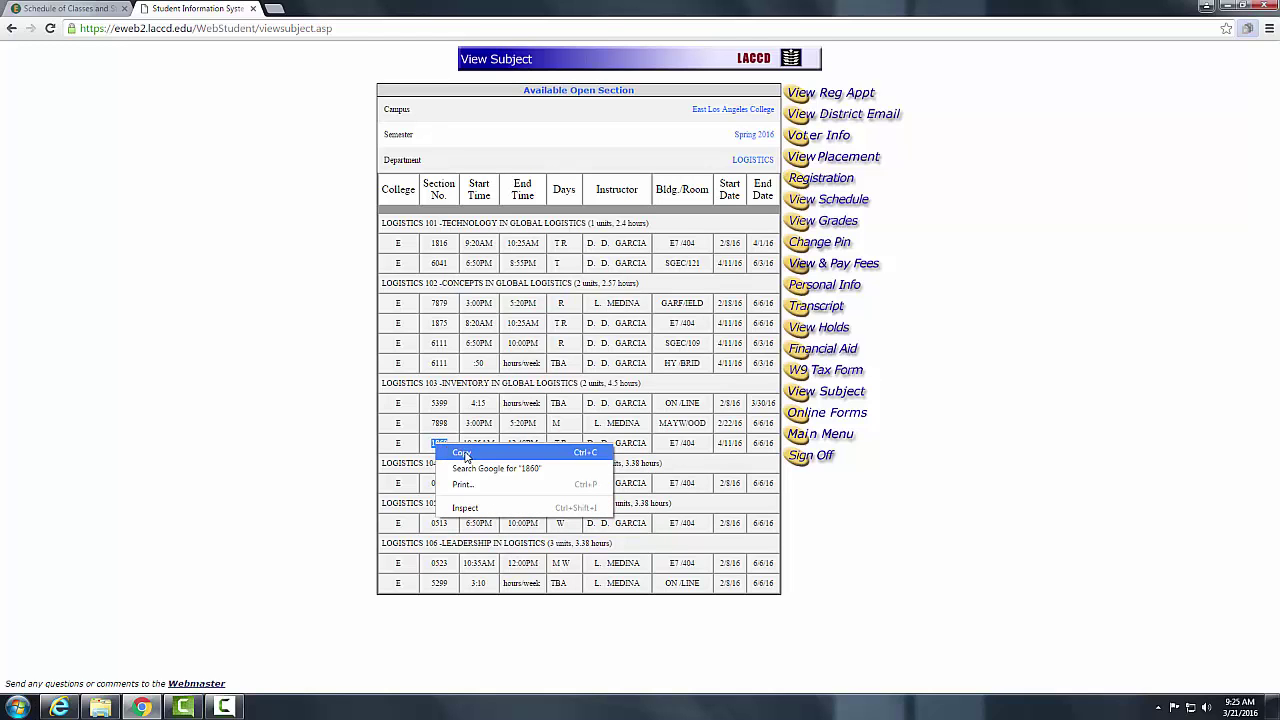
click(462, 453)
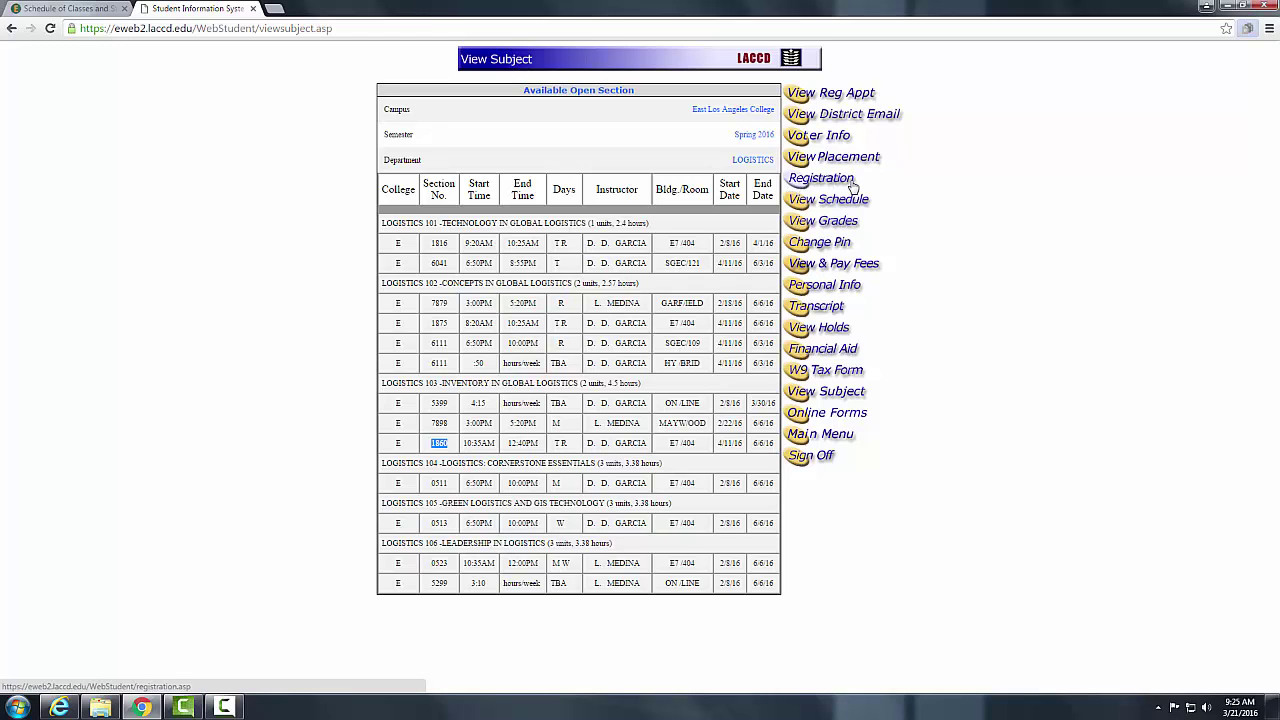
Open the registration form for East Los Angeles College with semester Spring 2016
click(829, 185)
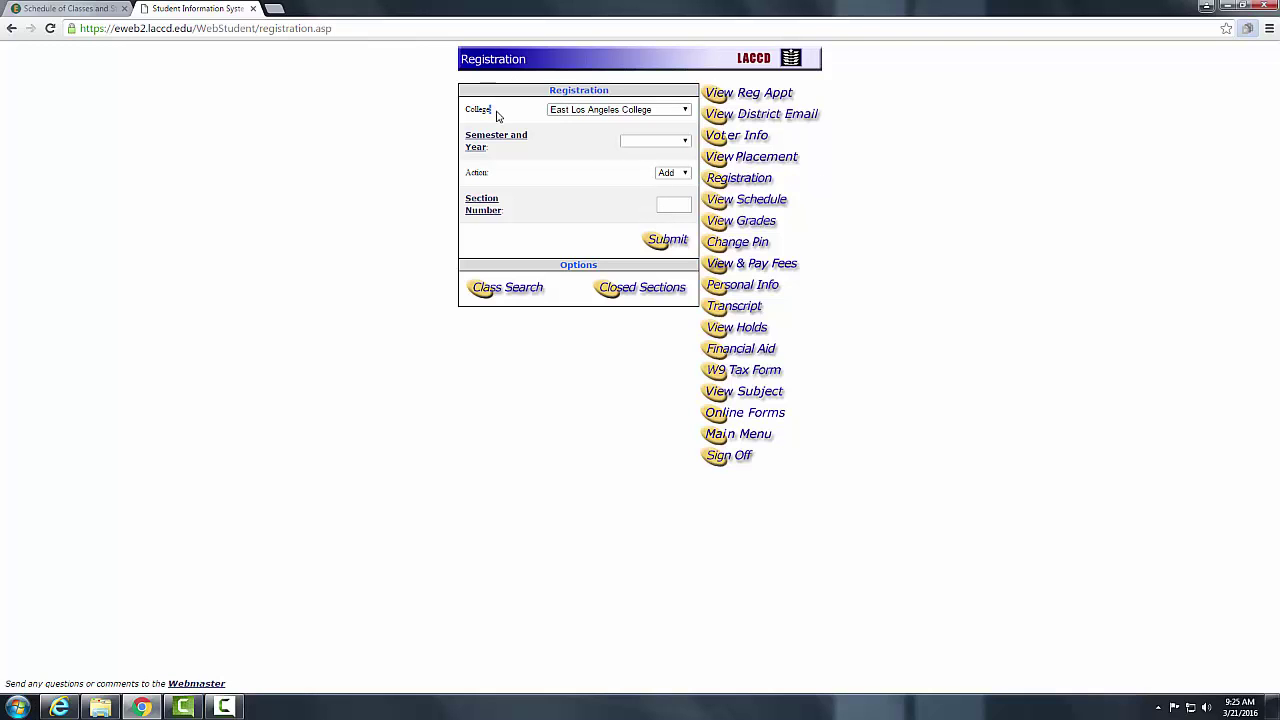
click(686, 111)
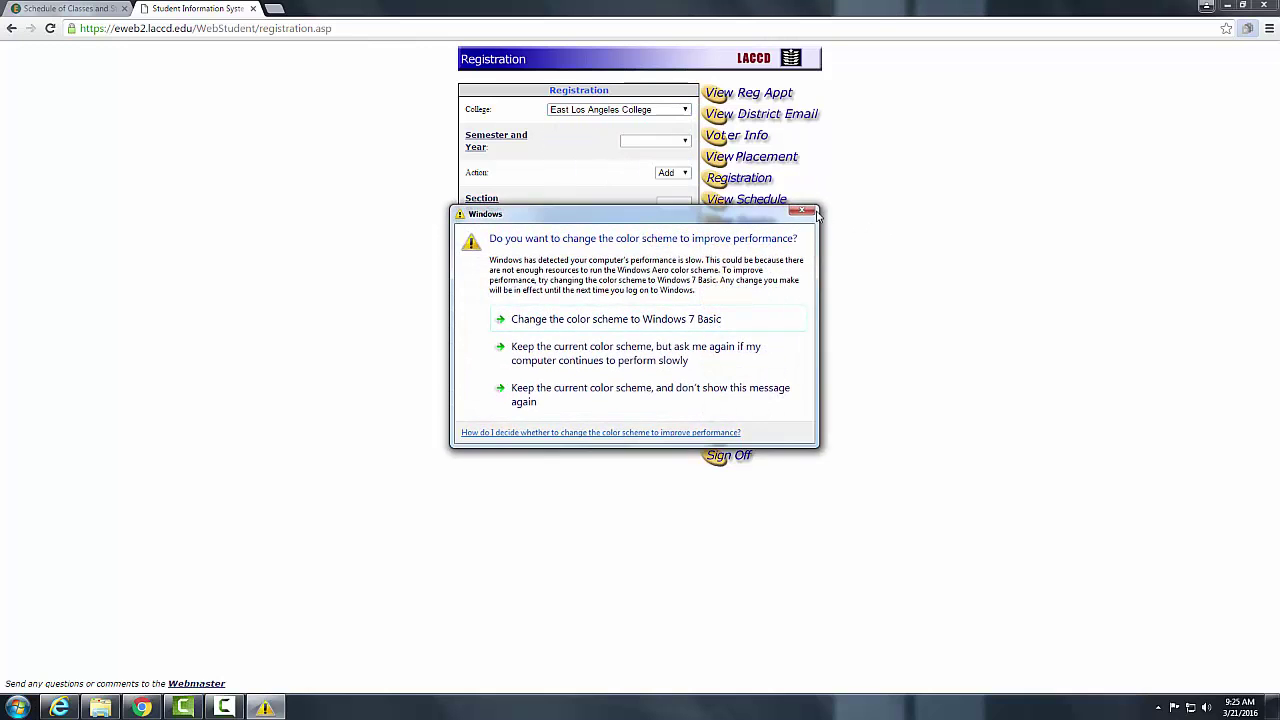
click(805, 211)
click(684, 110)
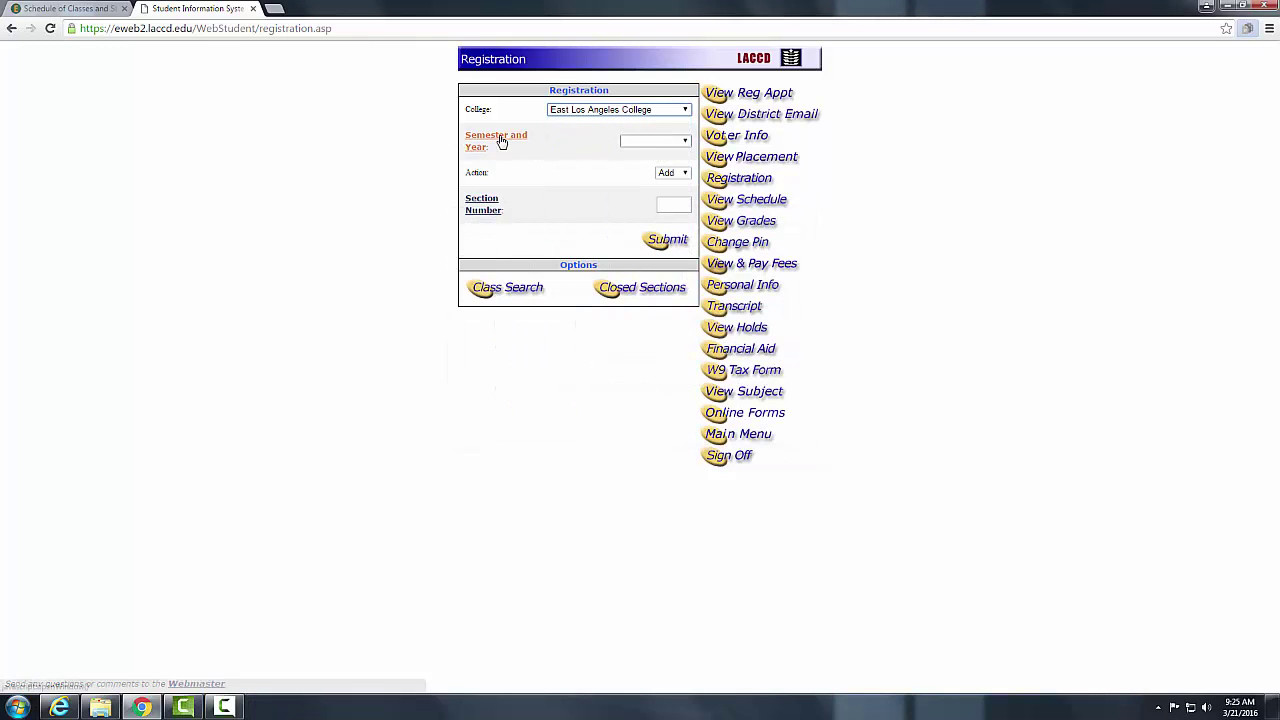
click(685, 144)
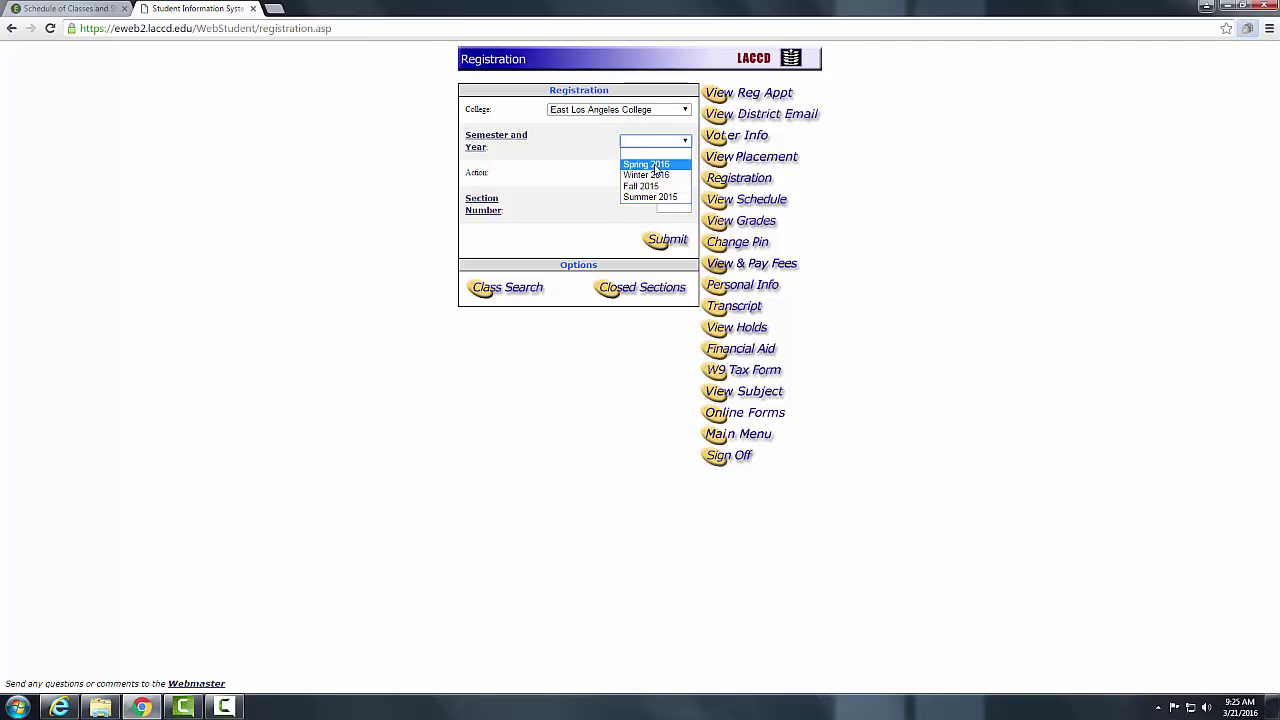
click(655, 165)
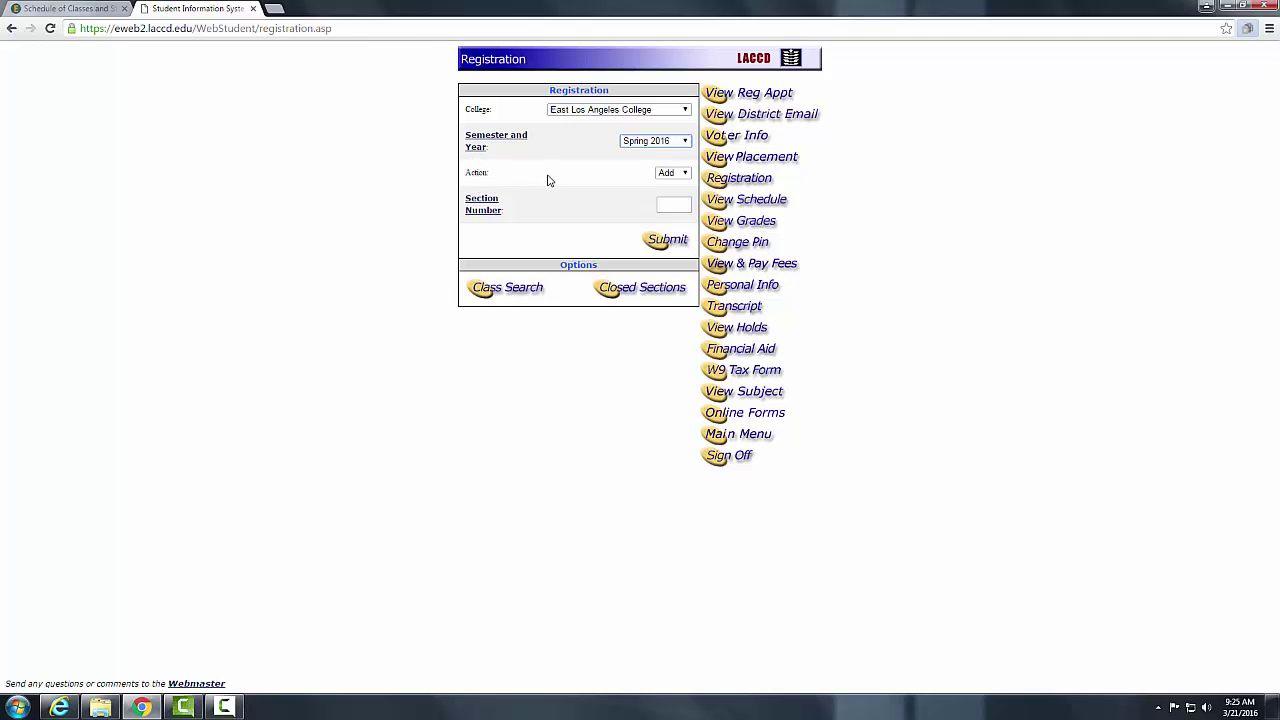
Set the registration action to Add after briefly choosing Drop
click(687, 174)
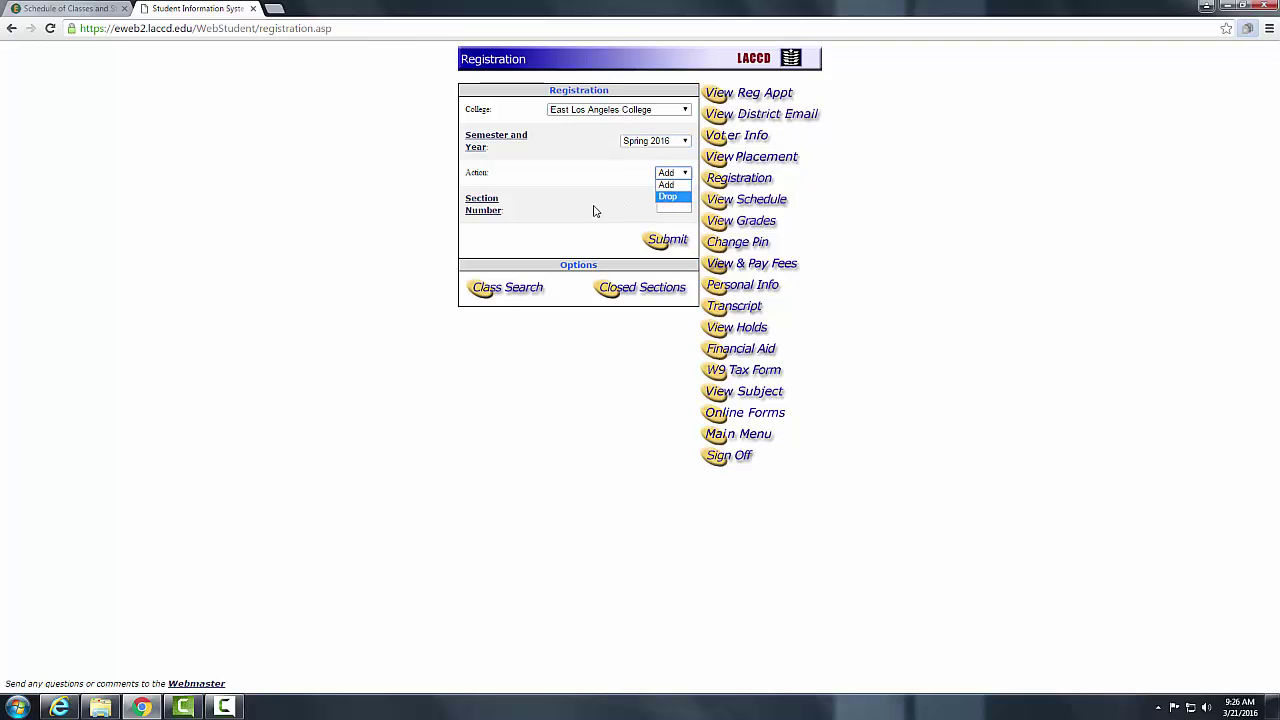
click(664, 198)
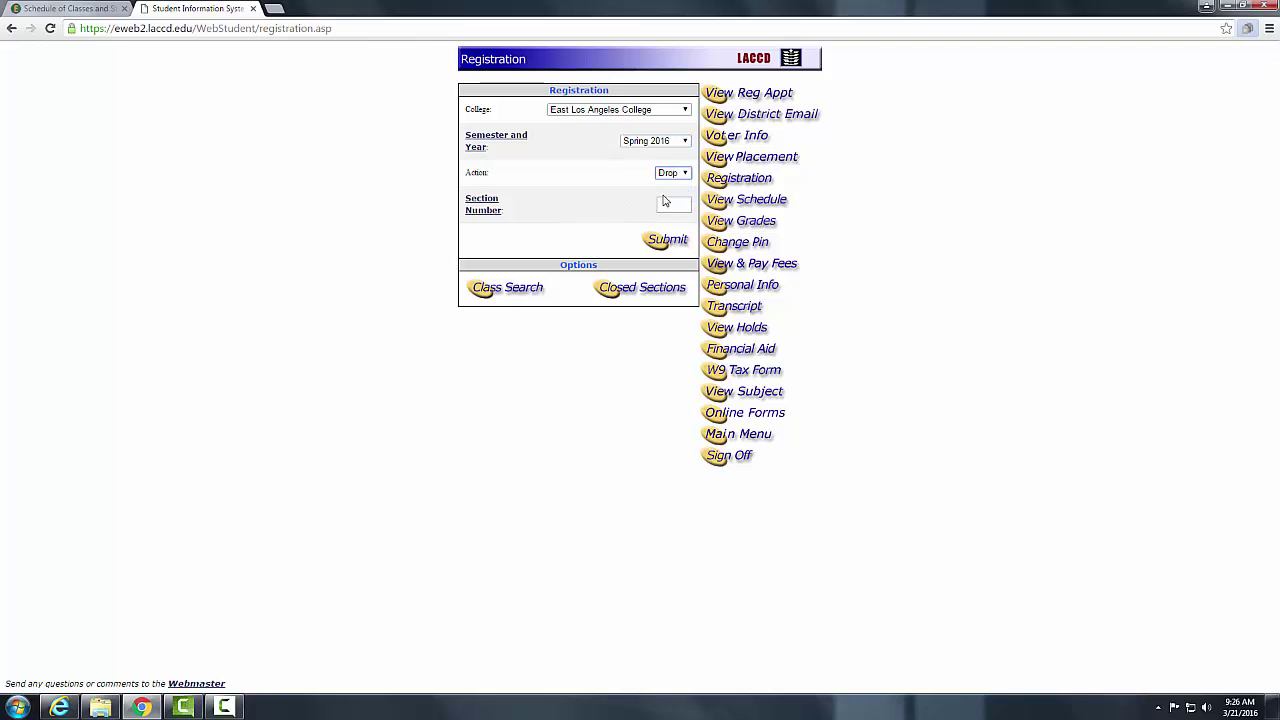
click(686, 172)
click(672, 186)
Paste section number 1860 into the Section Number box and dismiss the colour-scheme prompt
click(678, 207)
right_click(678, 207)
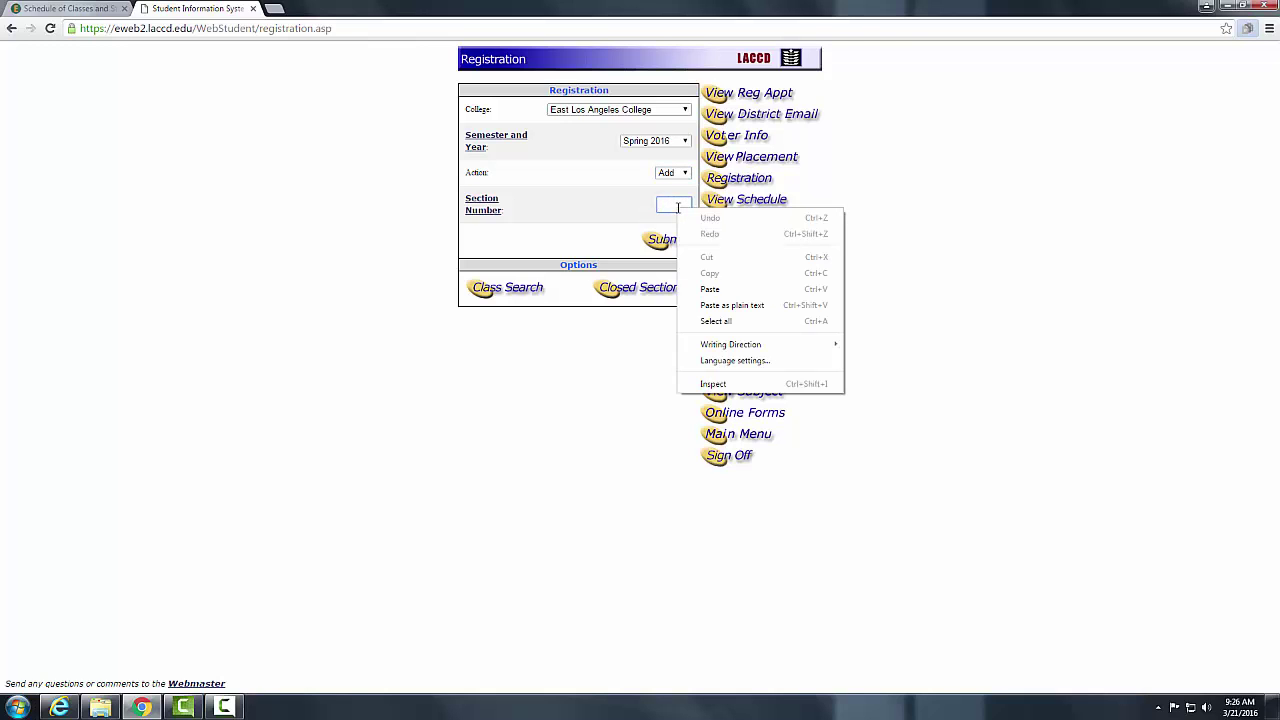
click(724, 294)
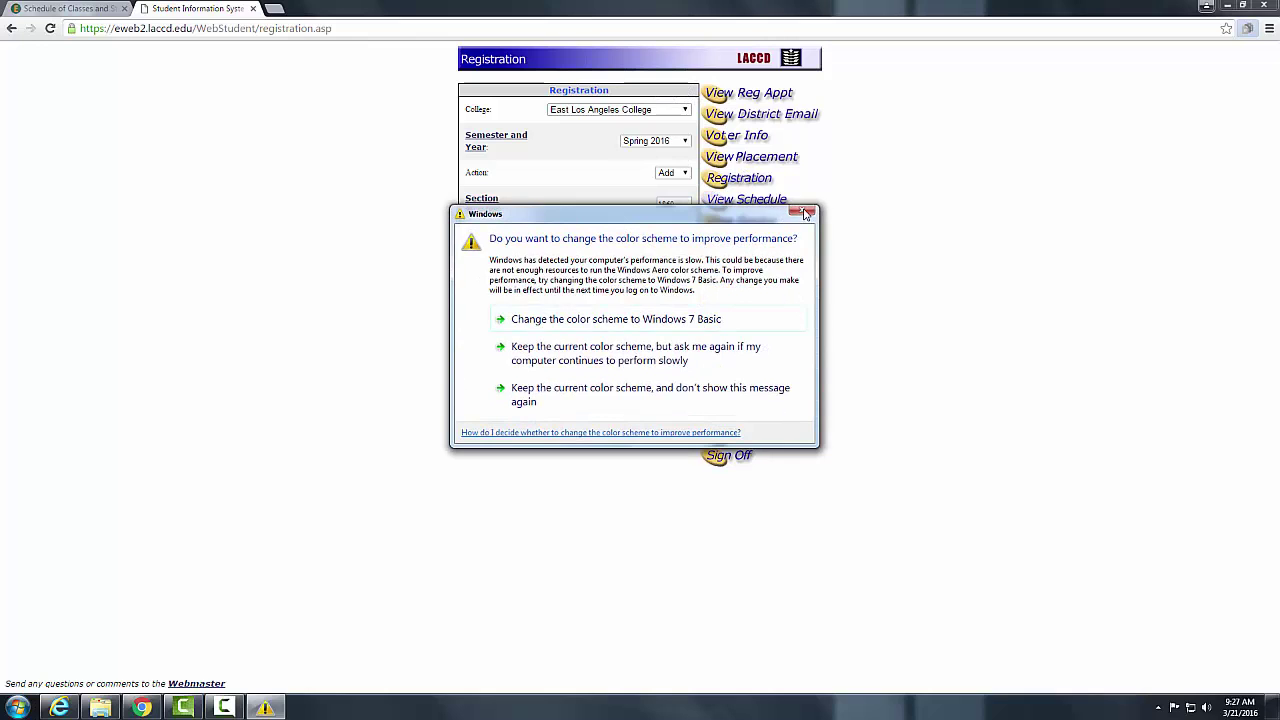
key(Escape)
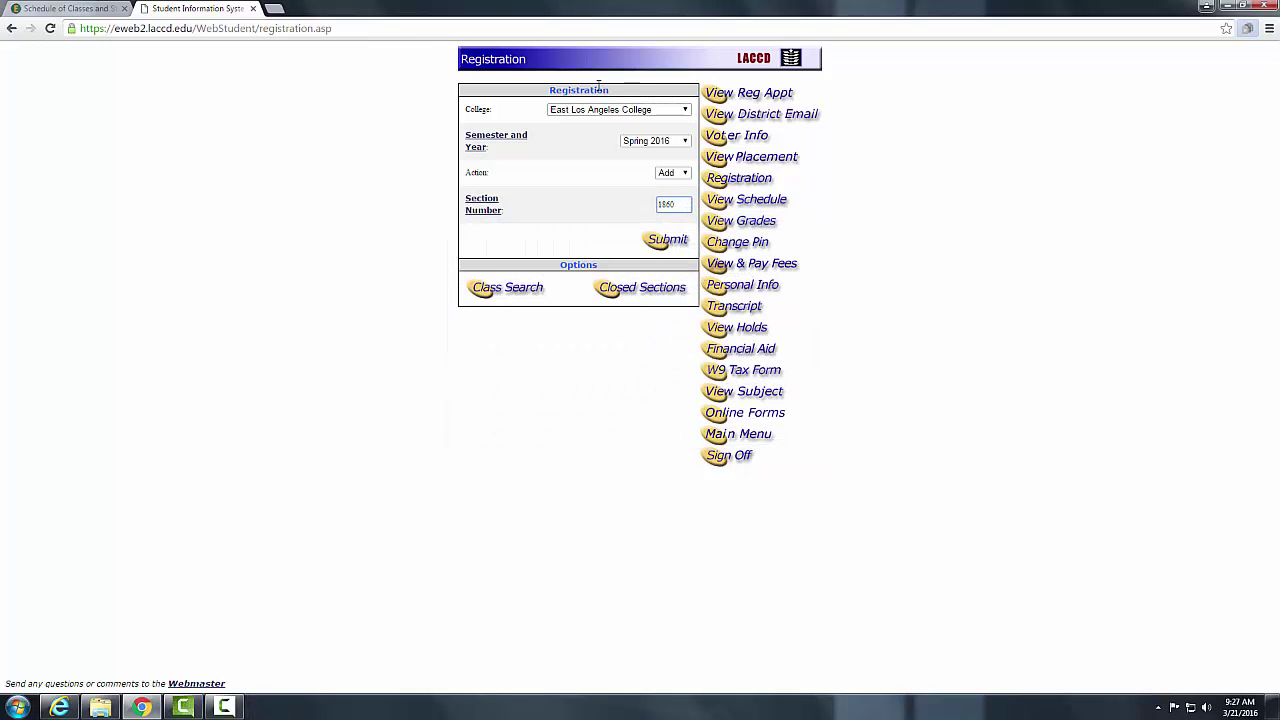